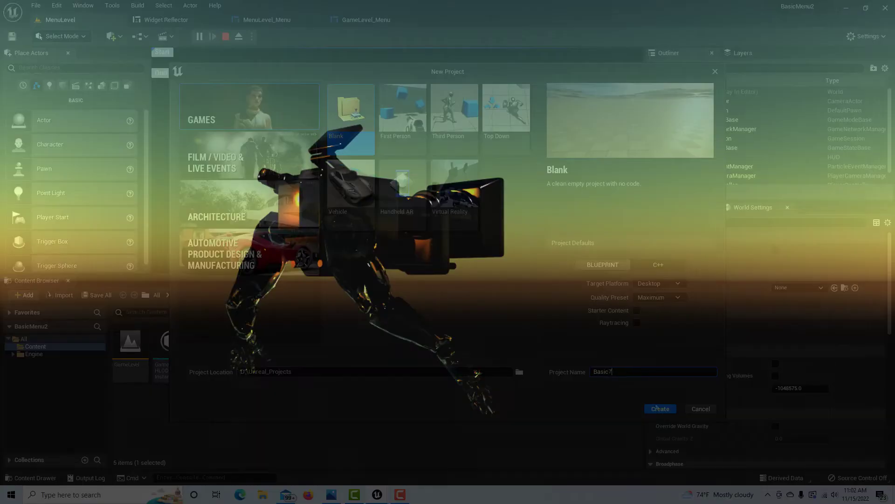
Step: Create the blank Blueprint Desktop project Basic7 in D:\Unreal_Projects
{"action": "left_click", "coordinate": [658, 408]}
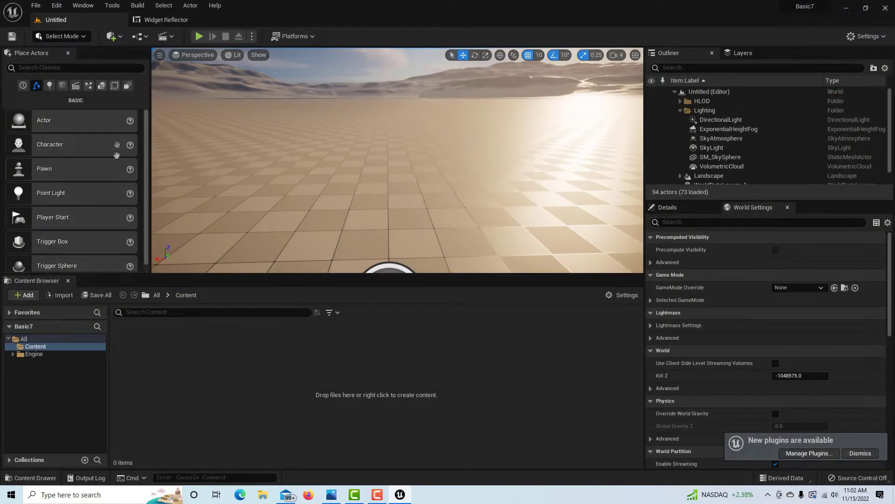
Step: Save the current starting level under the name GameLevel
{"action": "left_click", "coordinate": [33, 6]}
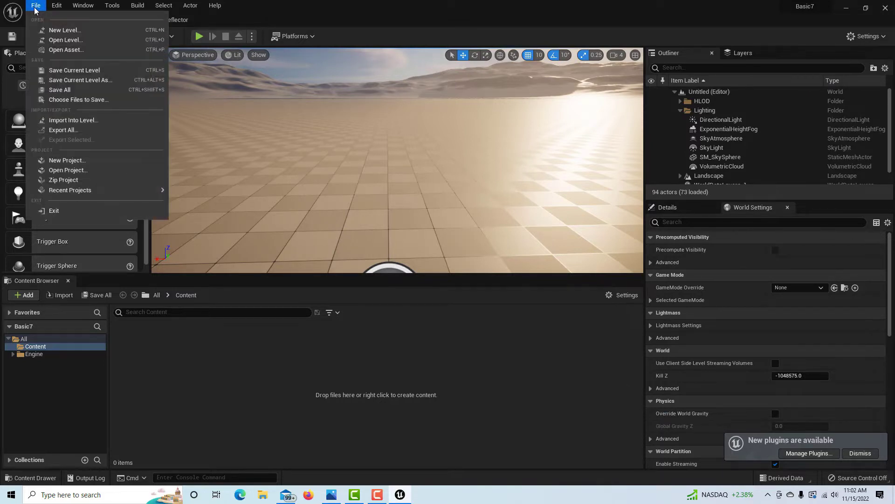
{"action": "left_click", "coordinate": [76, 79]}
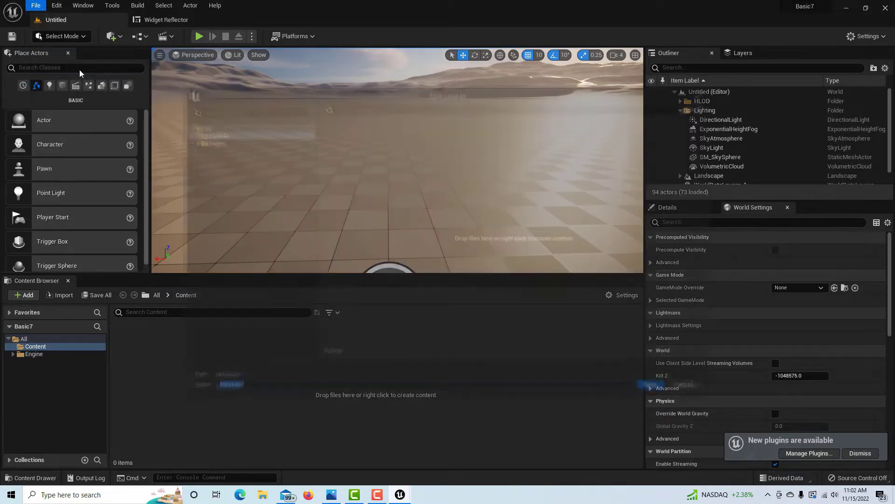
{"action": "type", "text": "Ga"}
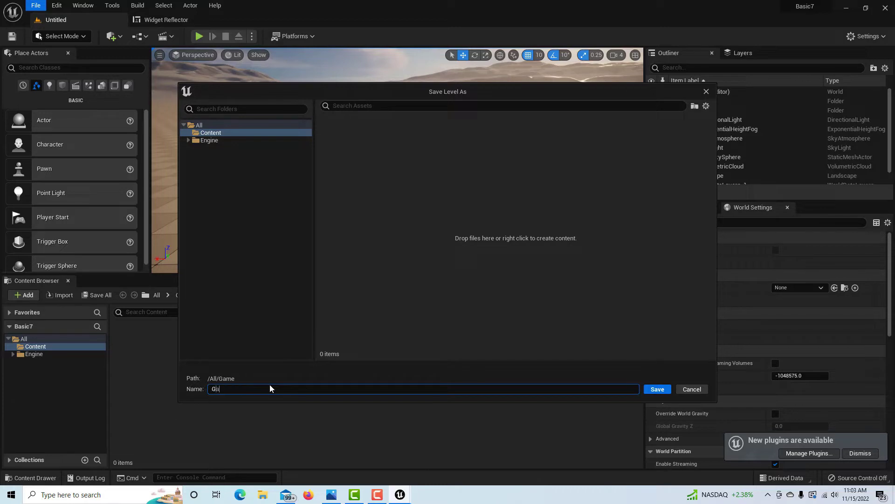
{"action": "type", "text": "meLevel"}
{"action": "left_click", "coordinate": [660, 391]}
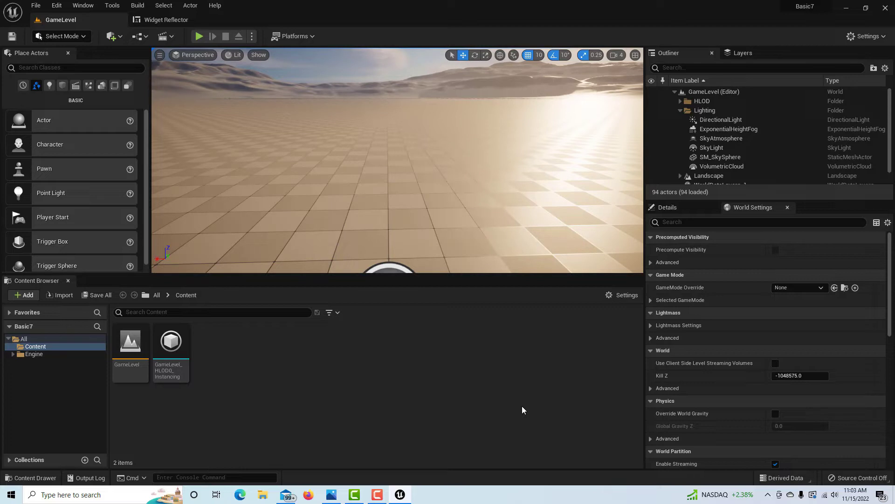
Step: Create a new level asset named MenuLevel in Content, open it and save it
{"action": "right_click", "coordinate": [269, 349]}
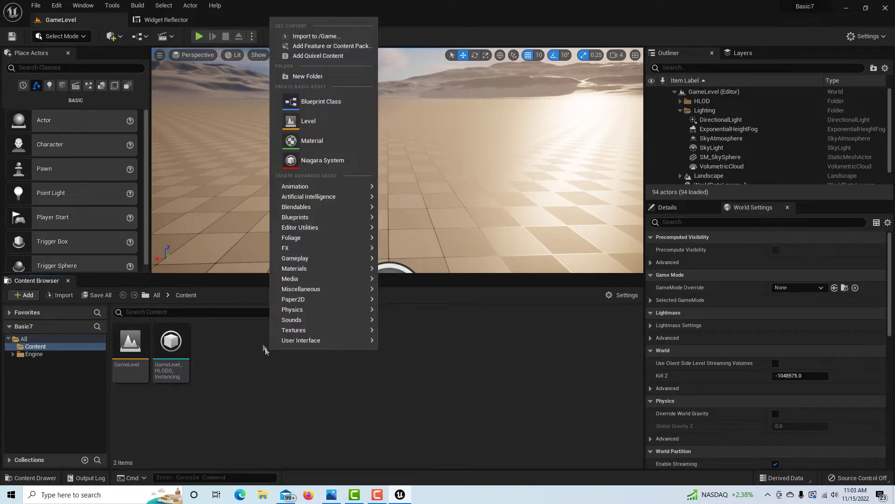
{"action": "left_click", "coordinate": [321, 124]}
{"action": "type", "text": "MenuLevel"}
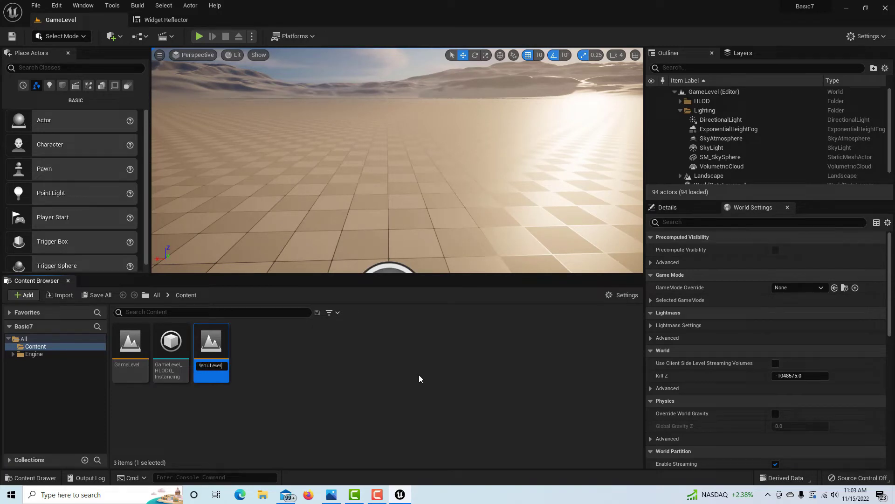
{"action": "key", "text": "Return"}
{"action": "double_click", "coordinate": [211, 343]}
{"action": "left_click", "coordinate": [472, 352]}
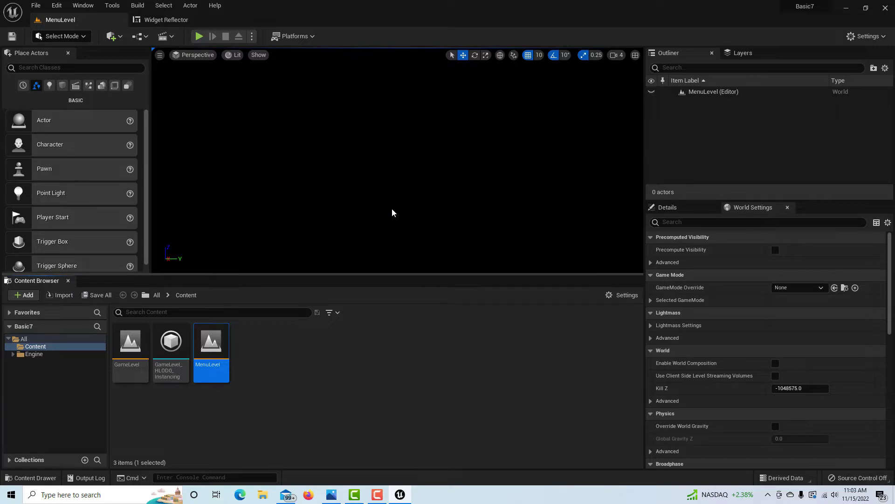
{"action": "left_click", "coordinate": [56, 5]}
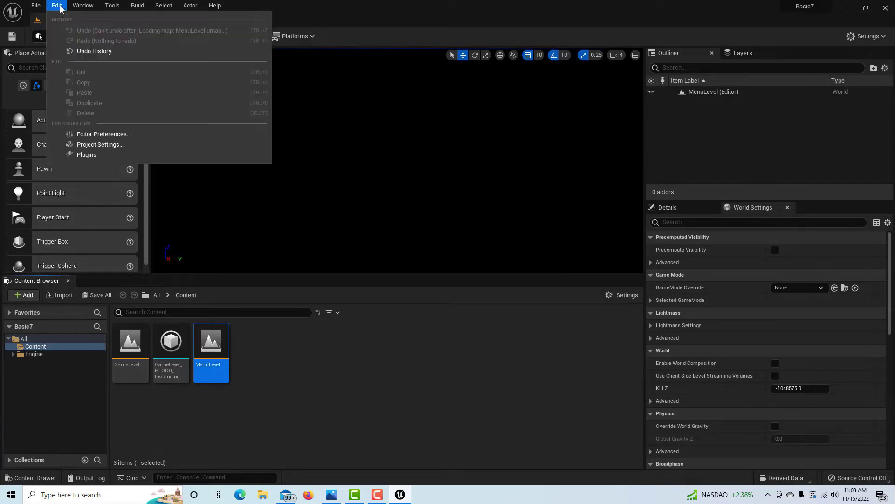
Step: Set both Editor Startup Map and Game Default Map to MenuLevel in Project Settings
{"action": "left_click", "coordinate": [99, 144]}
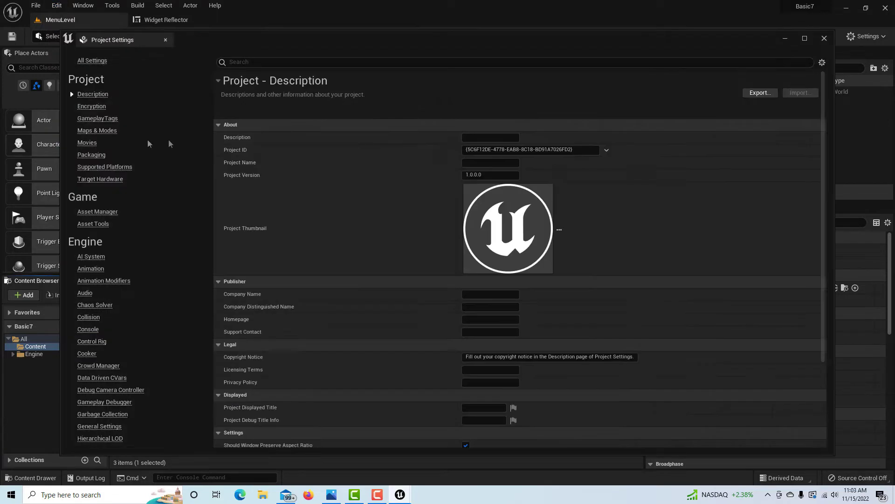
{"action": "left_click", "coordinate": [304, 62]}
{"action": "type", "text": "maps"}
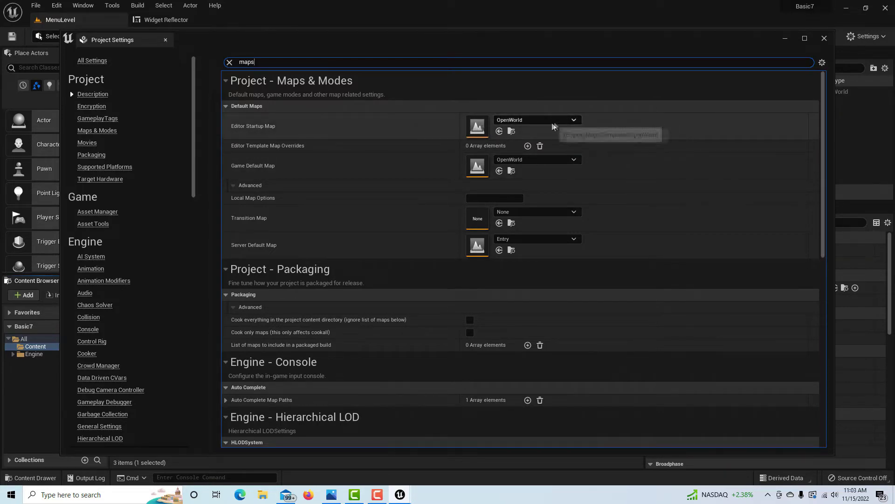
{"action": "left_click", "coordinate": [571, 121]}
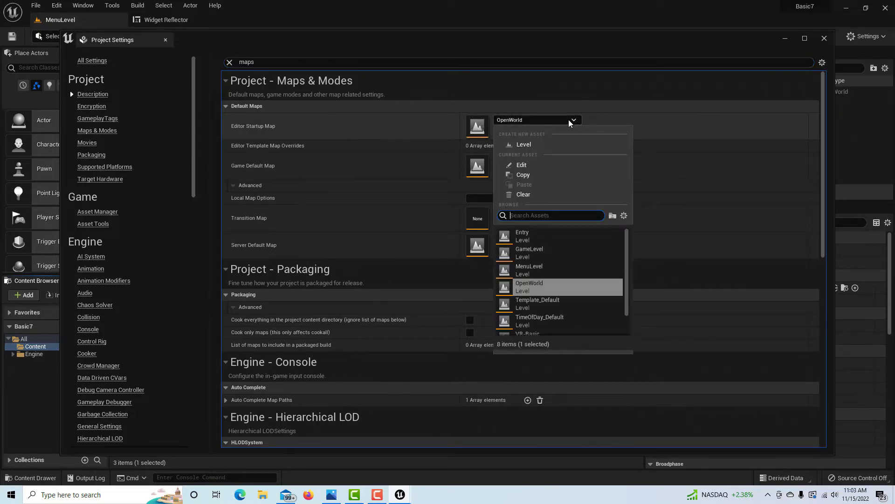
{"action": "left_click", "coordinate": [534, 273]}
{"action": "left_click", "coordinate": [573, 160]}
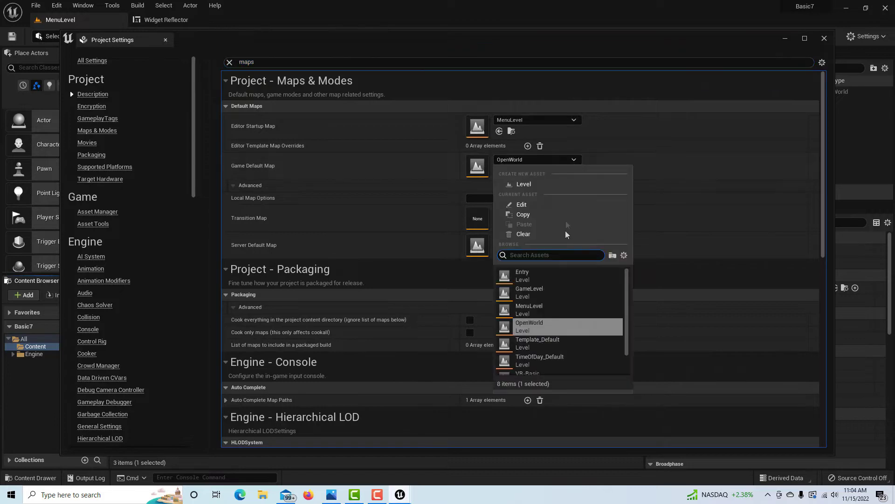
{"action": "left_click", "coordinate": [550, 314]}
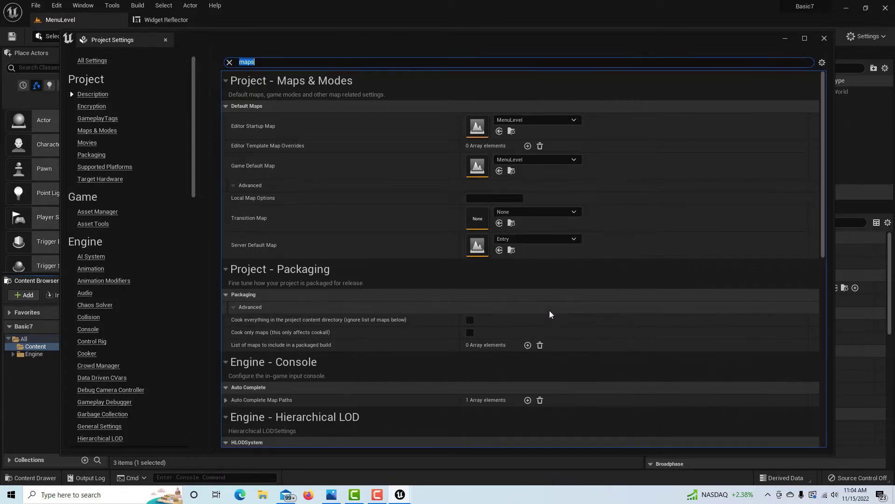
{"action": "left_click", "coordinate": [824, 38]}
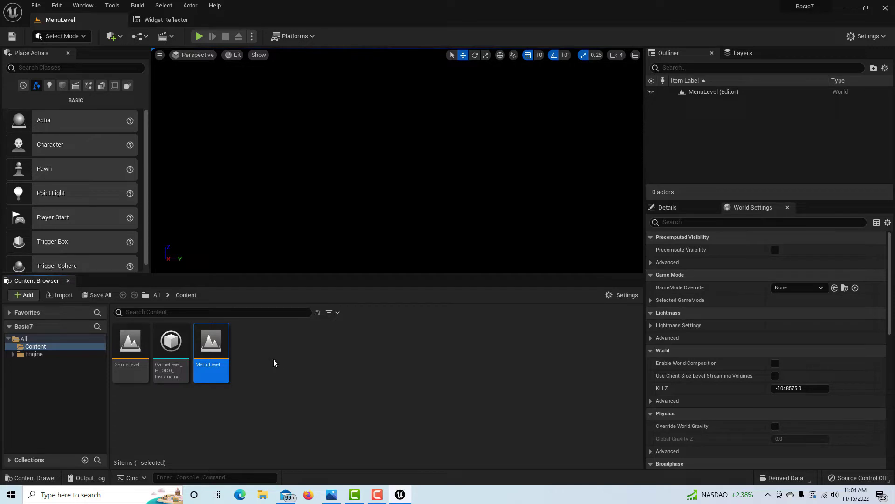
Step: Create a User Widget blueprint named MenuLevel_Menu and open it for editing
{"action": "right_click", "coordinate": [291, 357]}
{"action": "mouse_move", "coordinate": [326, 348]}
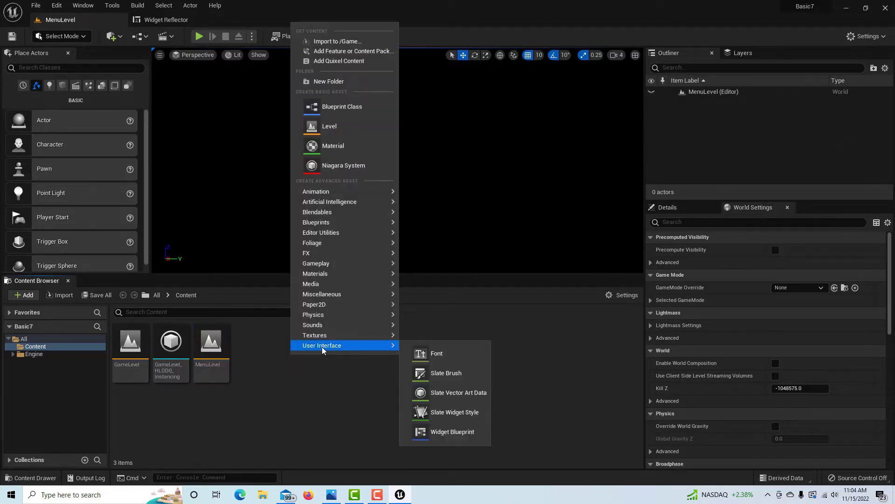
{"action": "left_click", "coordinate": [459, 434]}
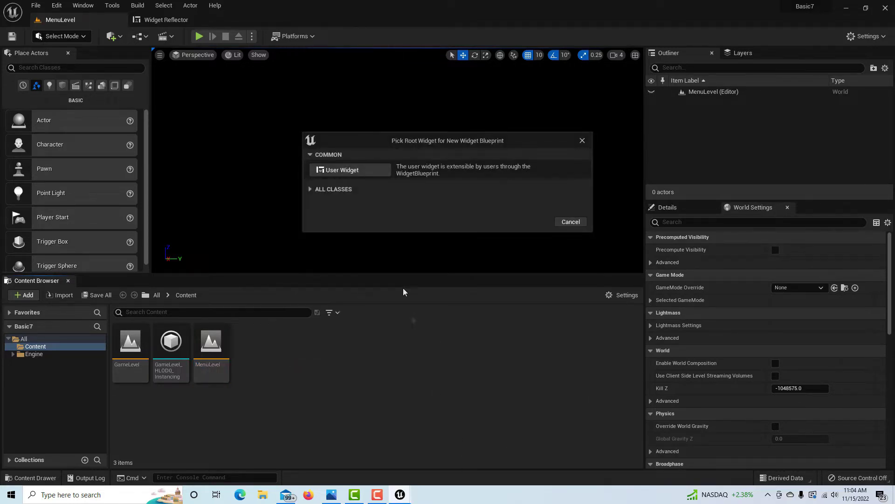
{"action": "left_click", "coordinate": [343, 171]}
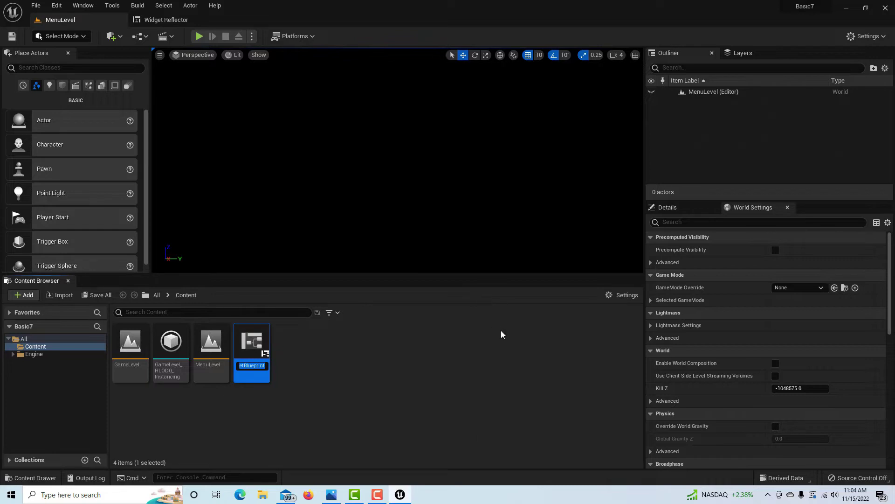
{"action": "type", "text": "MenuLevel"}
{"action": "type", "text": "_"}
{"action": "type", "text": "Menu"}
{"action": "key", "text": "Return"}
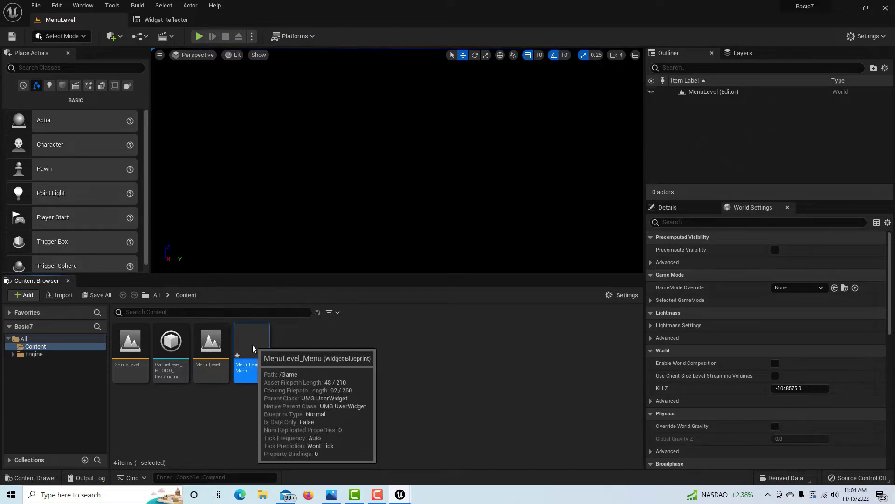
{"action": "double_click", "coordinate": [252, 344]}
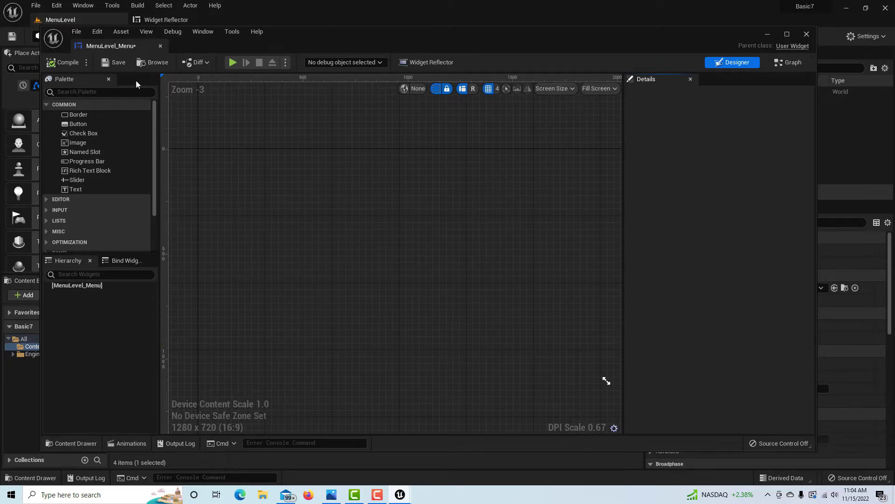
Step: Dock the widget editor beside the level editor and add a Canvas Panel
{"action": "left_click_drag", "start_coordinate": [141, 49], "coordinate": [337, 21]}
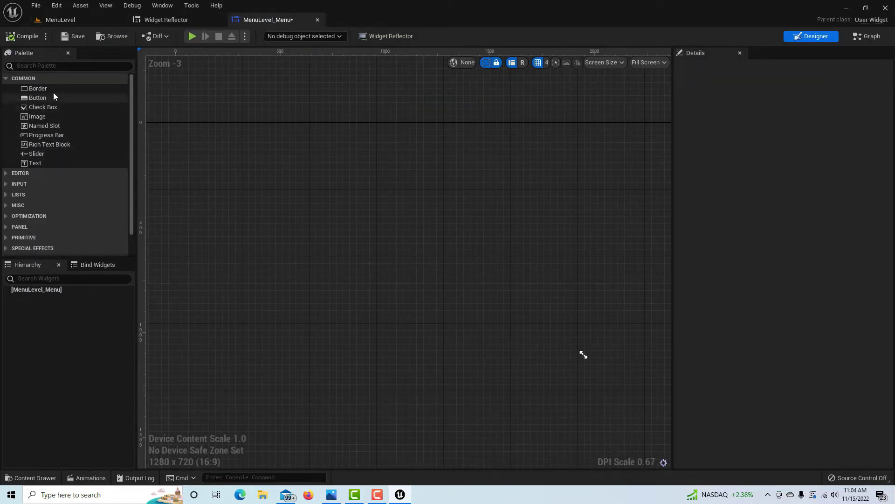
{"action": "left_click", "coordinate": [79, 66]}
{"action": "type", "text": "canva"}
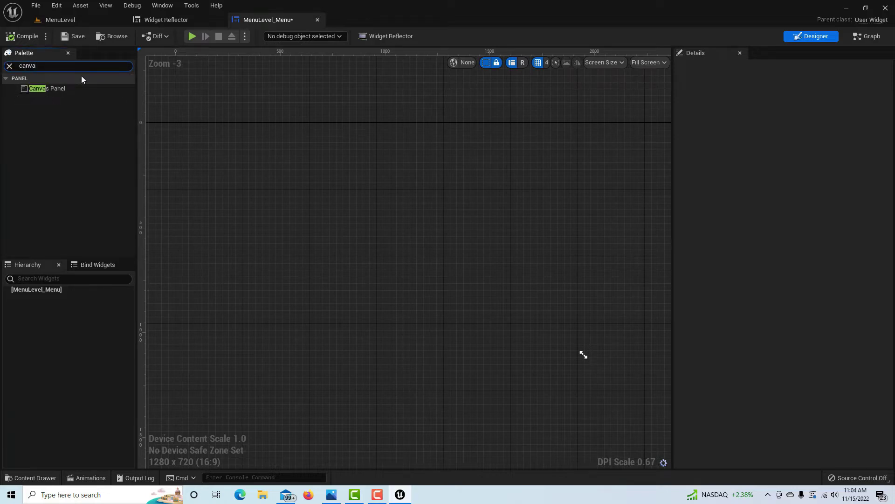
{"action": "left_click_drag", "start_coordinate": [44, 88], "coordinate": [275, 166]}
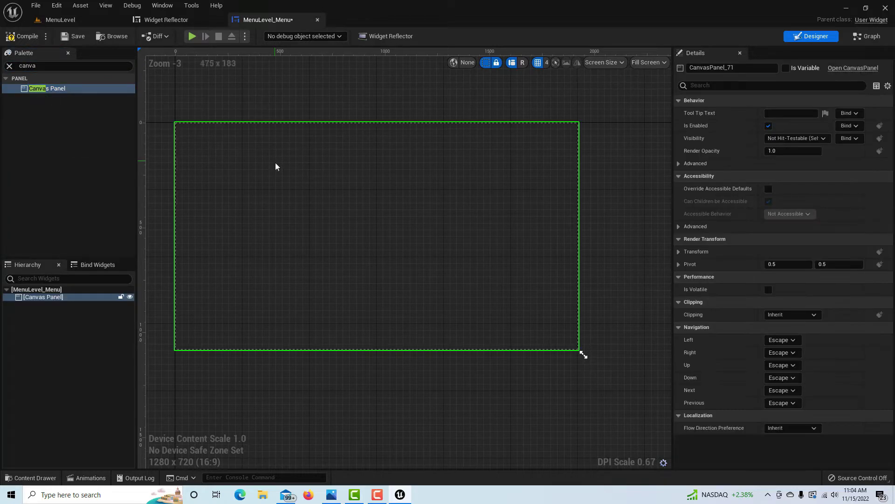
Step: Add a Button to the canvas and place a Text widget inside Button_76
{"action": "left_click", "coordinate": [28, 66]}
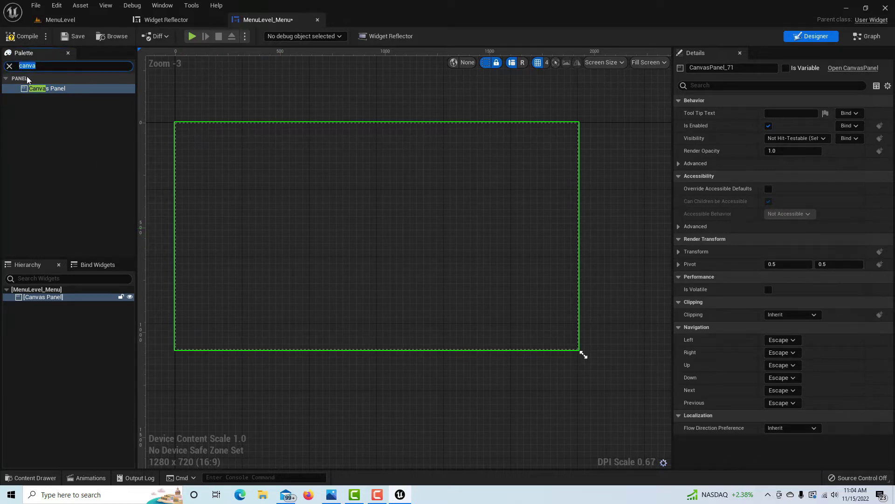
{"action": "type", "text": "button"}
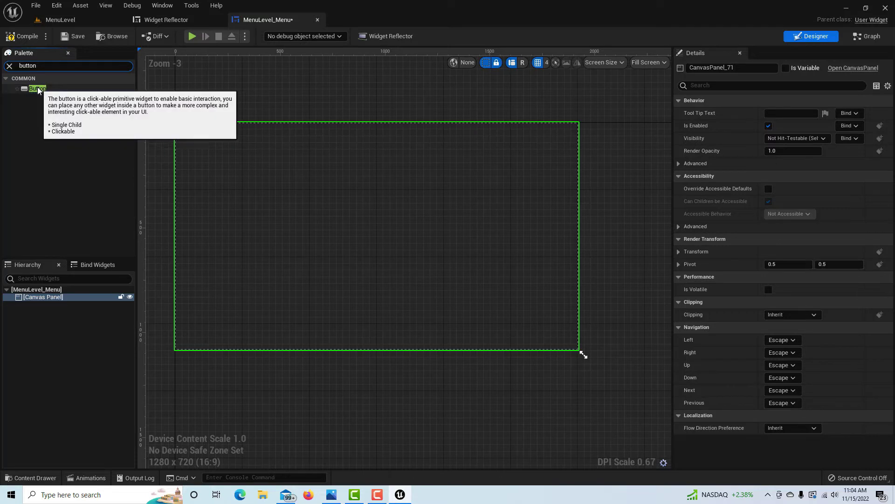
{"action": "left_click_drag", "start_coordinate": [37, 88], "coordinate": [43, 300]}
{"action": "left_click", "coordinate": [28, 65]}
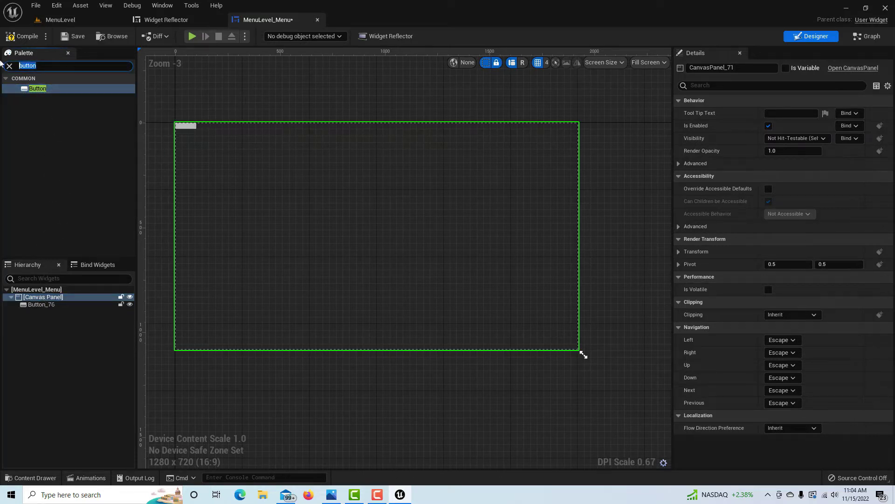
{"action": "type", "text": "text"}
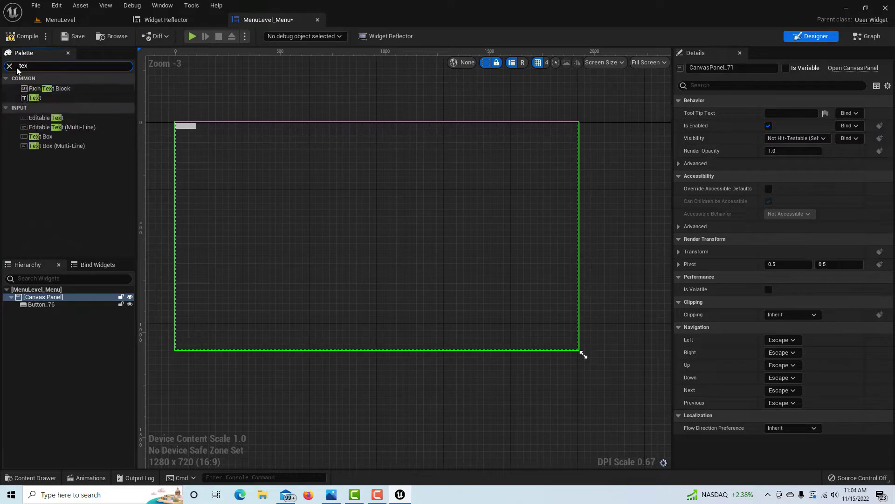
{"action": "left_click", "coordinate": [37, 99]}
{"action": "left_click_drag", "start_coordinate": [37, 100], "coordinate": [45, 306]}
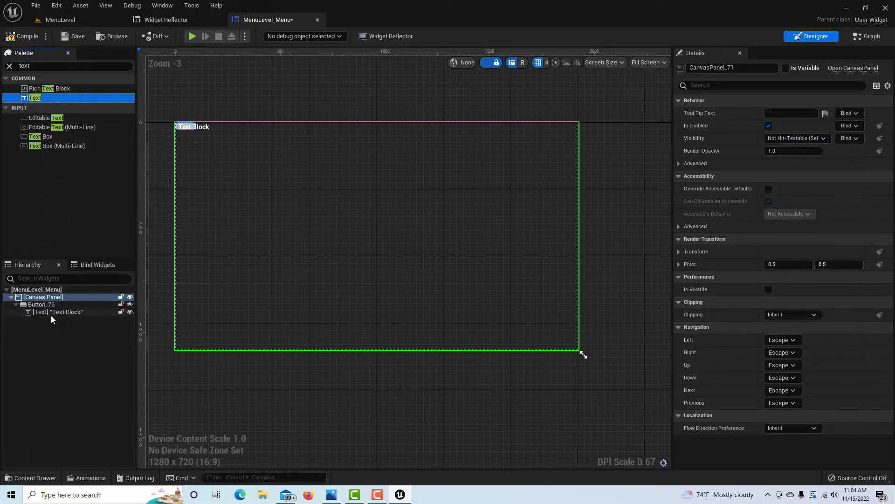
Step: Rename Button_76 to Start_Button
{"action": "left_click", "coordinate": [27, 304]}
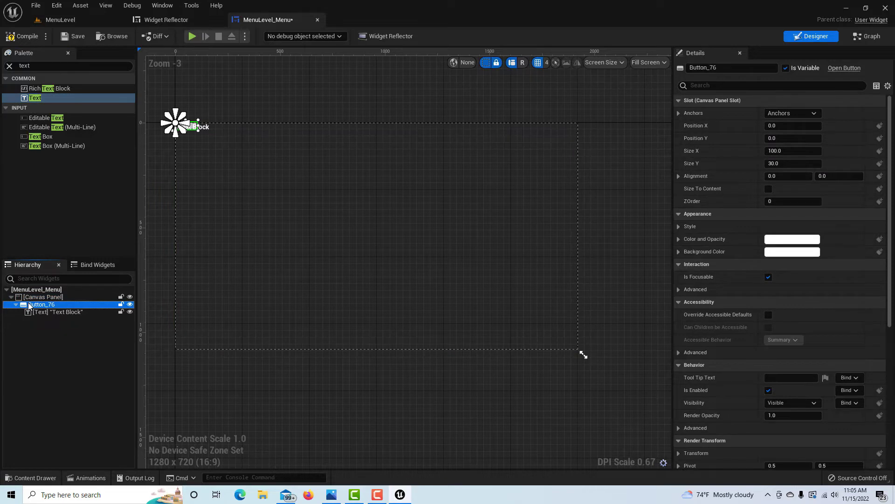
{"action": "left_click", "coordinate": [736, 68]}
{"action": "type", "text": "Start"}
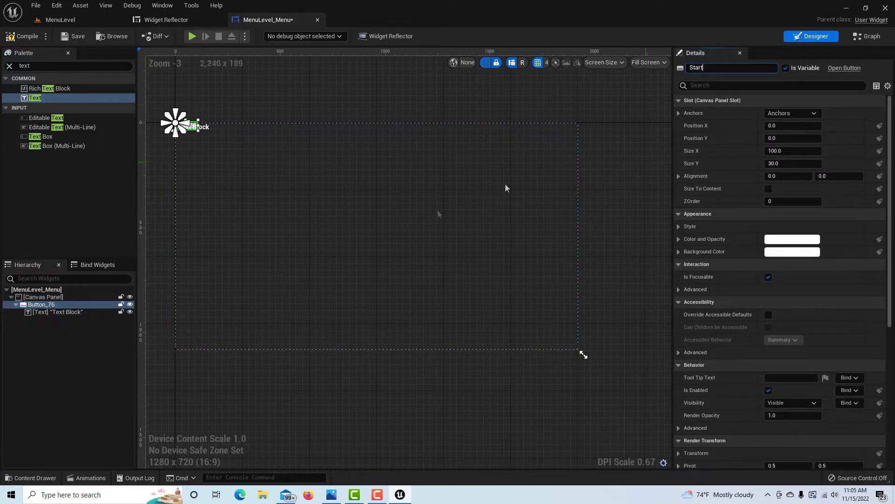
{"action": "type", "text": "_Button"}
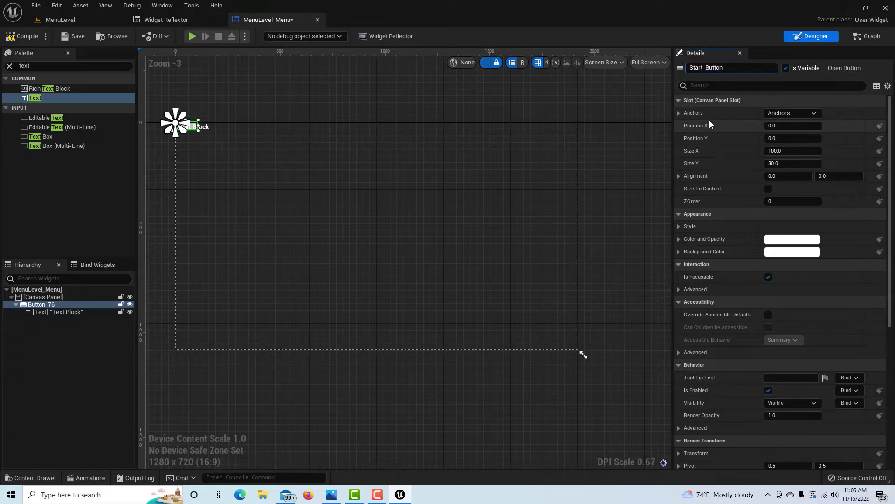
{"action": "key", "text": "Return"}
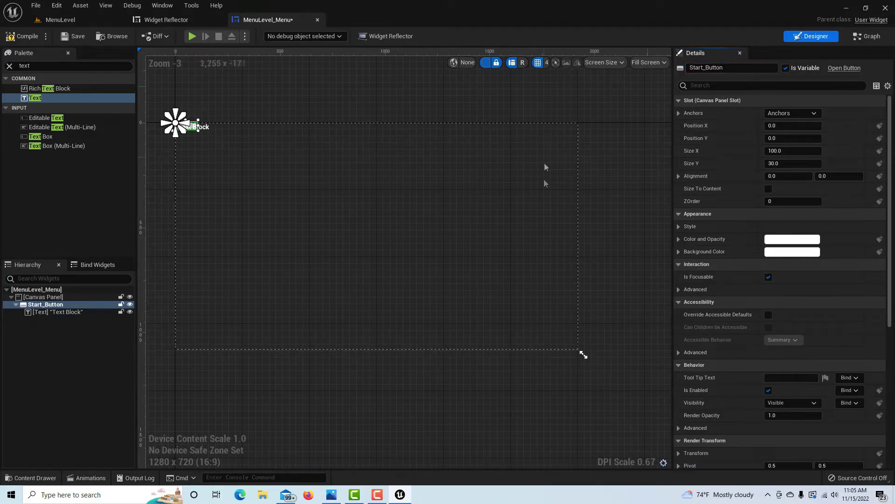
Step: Set the button's Text Block content to Start
{"action": "left_click", "coordinate": [67, 313]}
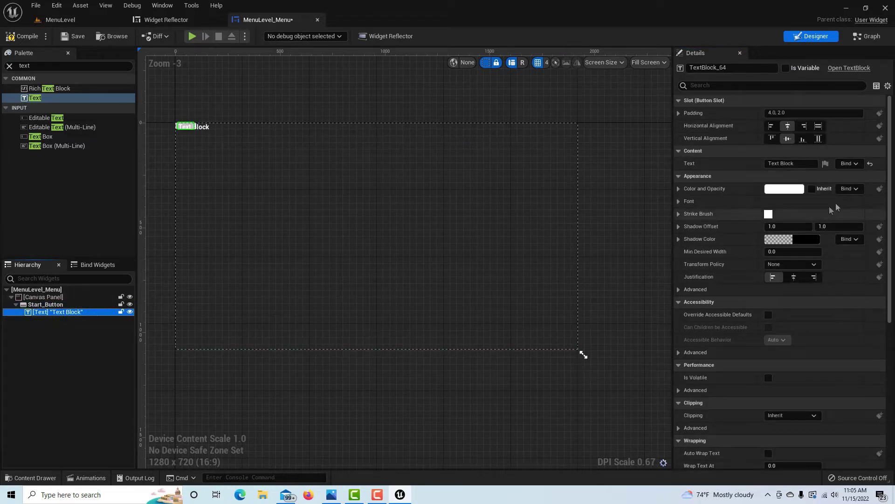
{"action": "left_click", "coordinate": [795, 163]}
{"action": "type", "text": "S"}
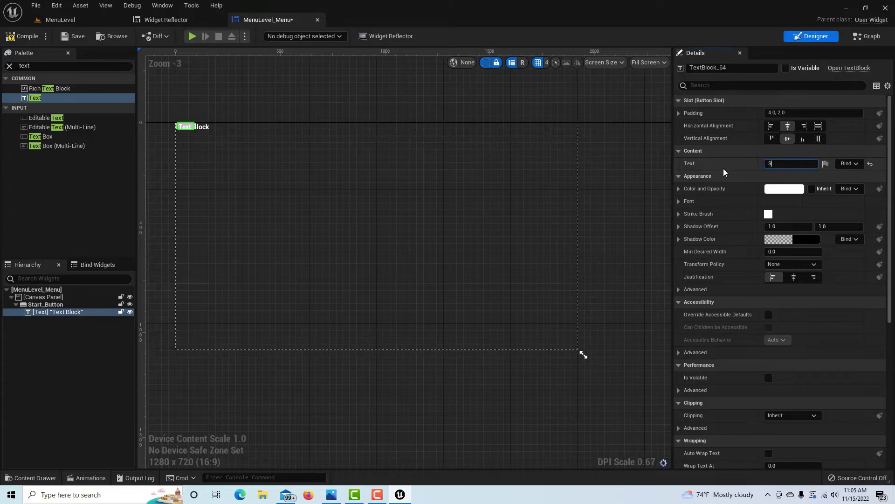
{"action": "type", "text": "tart"}
{"action": "left_click", "coordinate": [645, 217]}
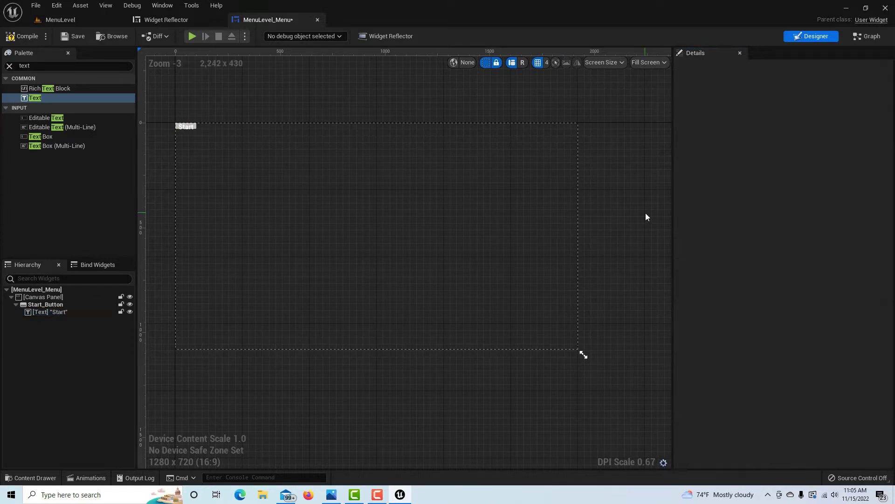
{"action": "left_click", "coordinate": [47, 305]}
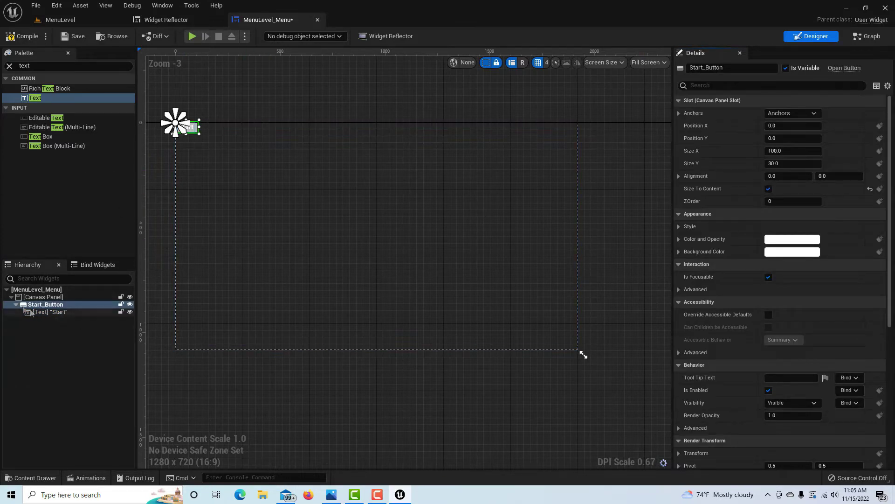
Step: Copy Start_Button and paste a duplicate into the Canvas Panel
{"action": "left_click", "coordinate": [16, 306]}
{"action": "right_click", "coordinate": [73, 306]}
{"action": "left_click", "coordinate": [105, 334]}
{"action": "left_click", "coordinate": [45, 298]}
{"action": "right_click", "coordinate": [46, 298]}
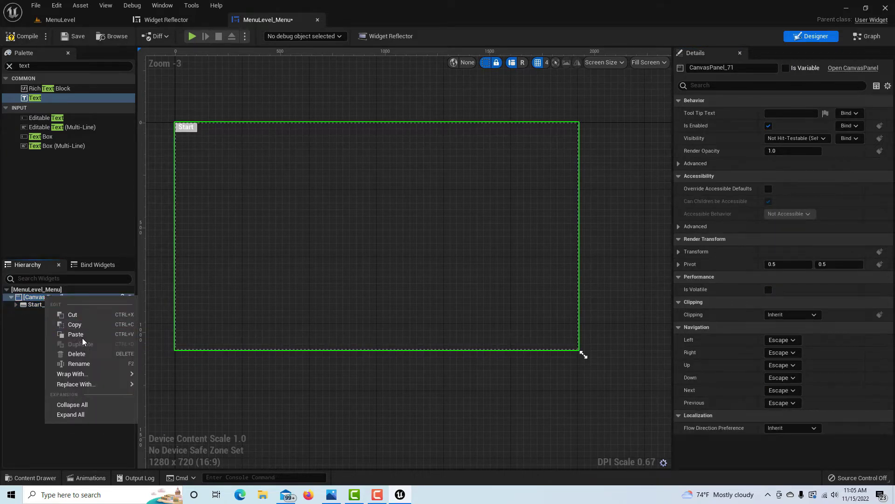
{"action": "left_click", "coordinate": [82, 335]}
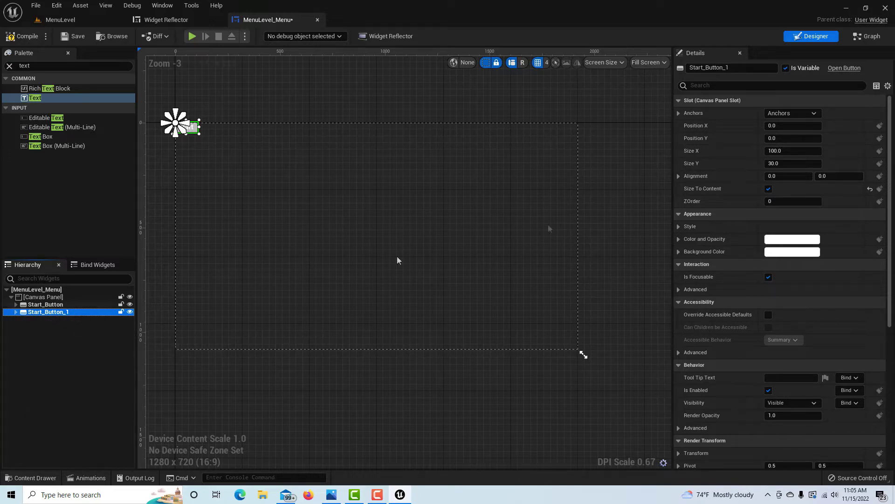
Step: Rename the copy Quit_Button and change its label text to Quit
{"action": "key", "text": "F2"}
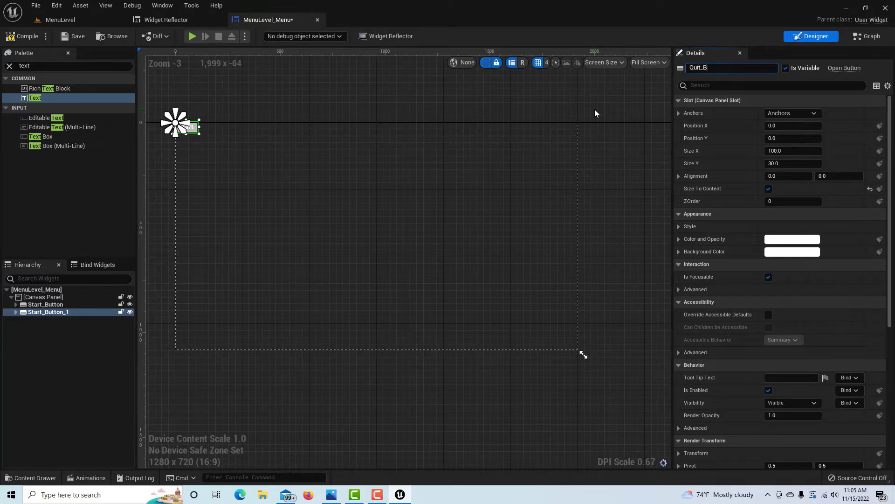
{"action": "key", "text": "Return"}
{"action": "left_click", "coordinate": [15, 312]}
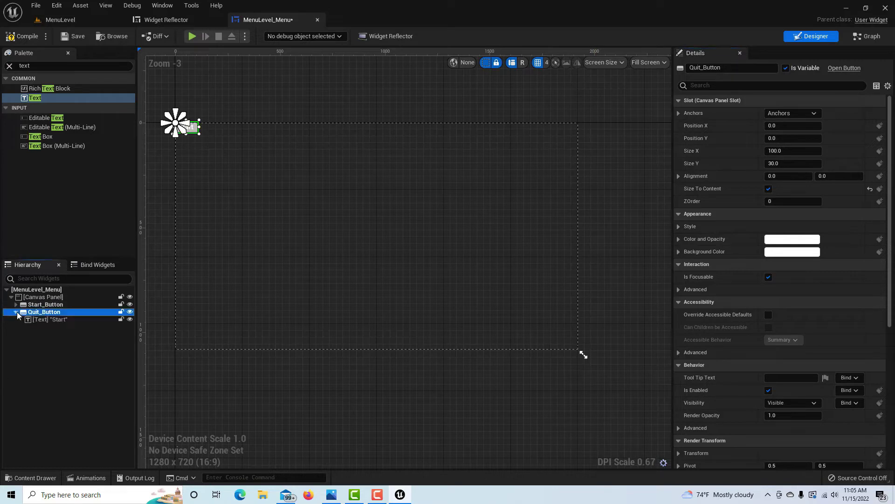
{"action": "left_click", "coordinate": [60, 321]}
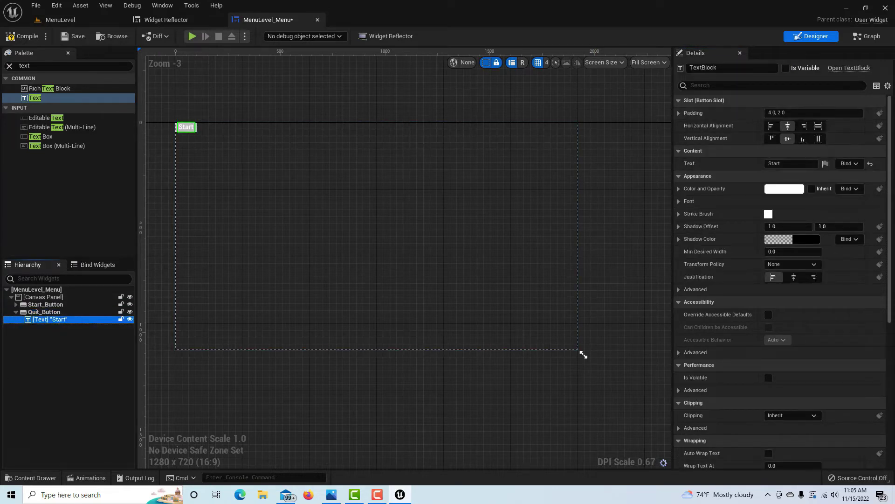
{"action": "left_click_drag", "start_coordinate": [795, 163], "coordinate": [697, 164]}
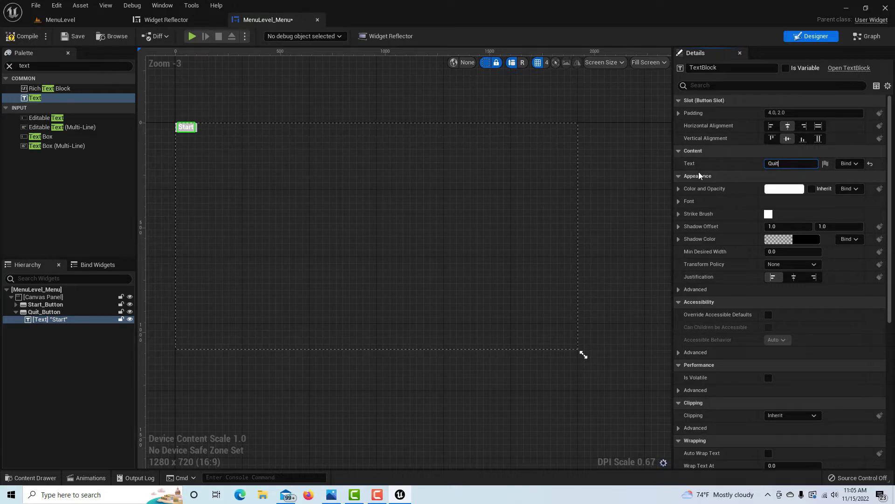
{"action": "left_click", "coordinate": [94, 380]}
{"action": "left_click", "coordinate": [16, 312]}
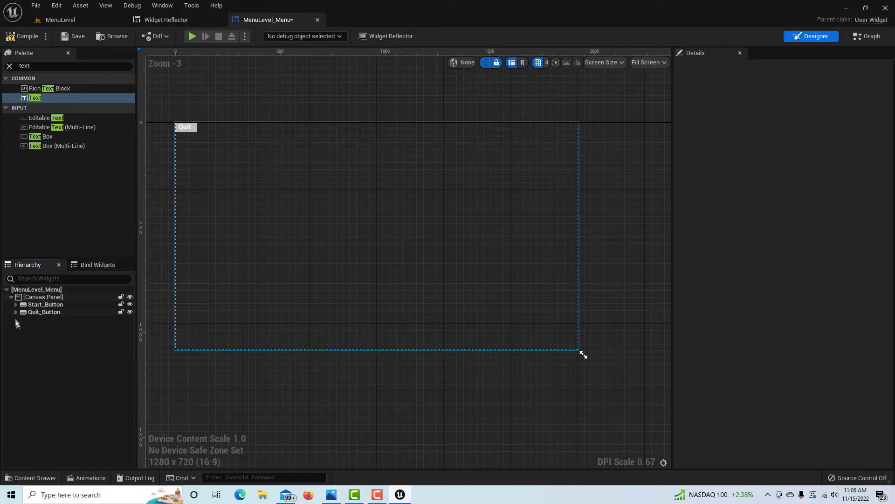
Step: Set Quit_Button's Position Y to 75 so it sits just below Start
{"action": "left_click", "coordinate": [40, 312]}
{"action": "left_click", "coordinate": [40, 314]}
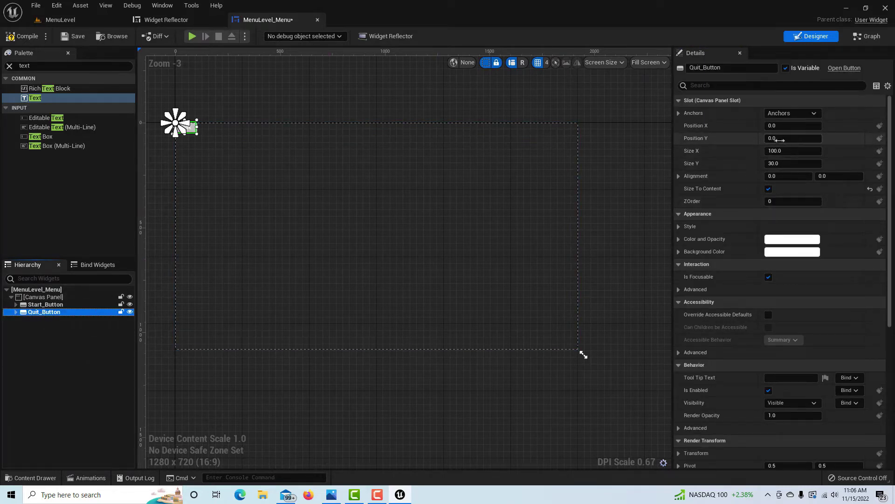
{"action": "left_click", "coordinate": [774, 139]}
{"action": "type", "text": "1"}
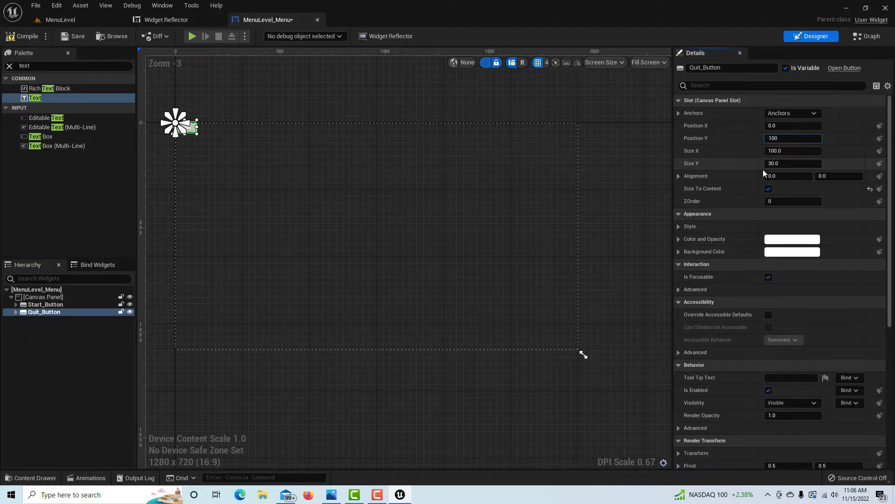
{"action": "type", "text": "00"}
{"action": "key", "text": "Return"}
{"action": "left_click", "coordinate": [785, 139]}
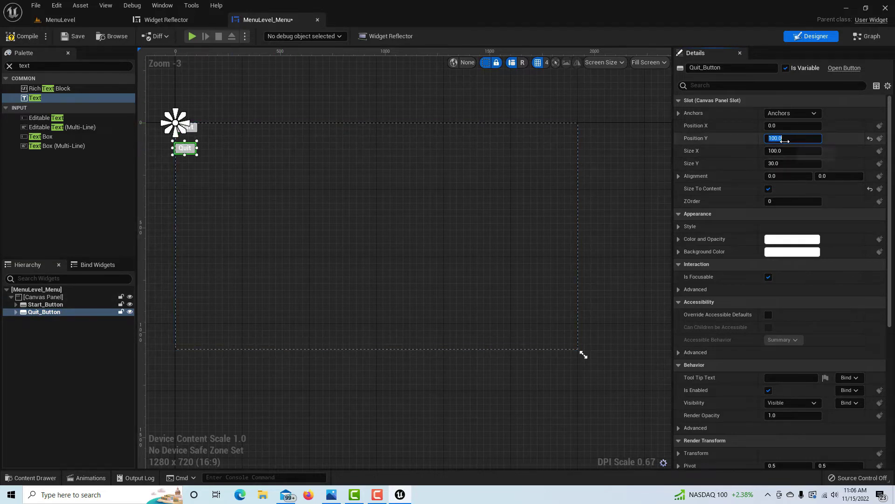
{"action": "type", "text": "75"}
{"action": "key", "text": "Return"}
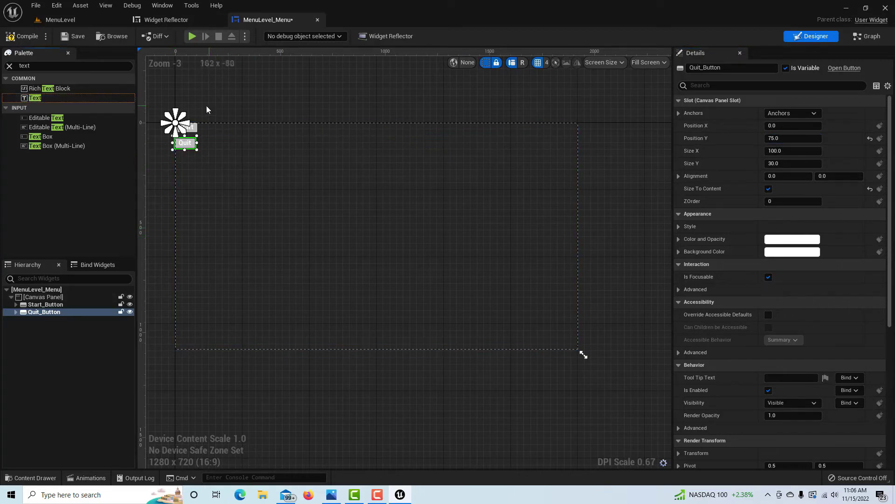
{"action": "left_click", "coordinate": [230, 96]}
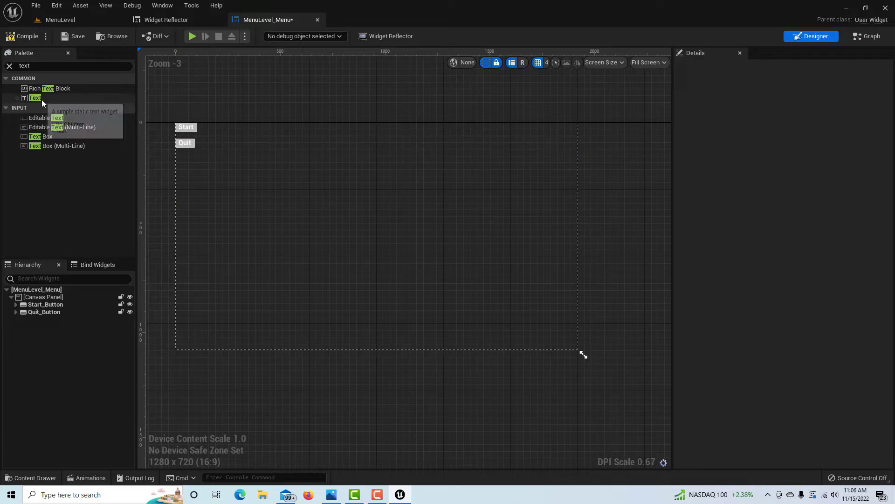
Step: Add a size-to-content text block reading 'WELCOME TO RPS' near the canvas centre
{"action": "left_click_drag", "start_coordinate": [37, 99], "coordinate": [311, 216]}
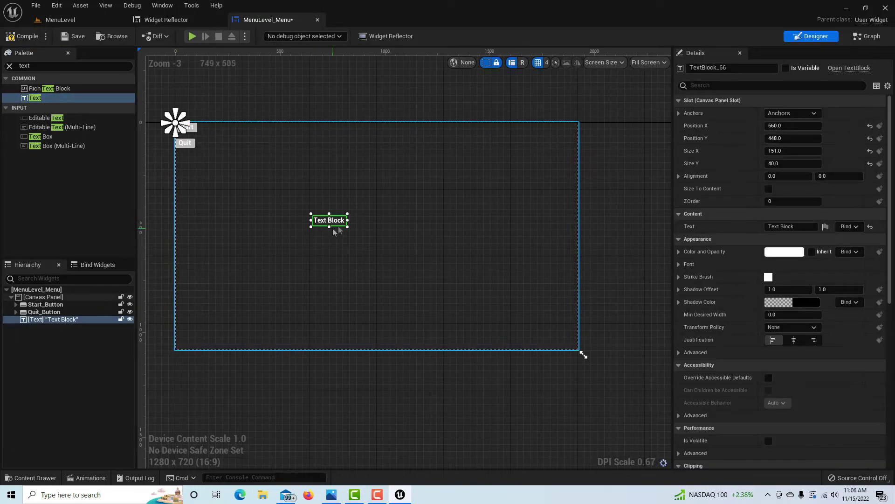
{"action": "left_click", "coordinate": [767, 189]}
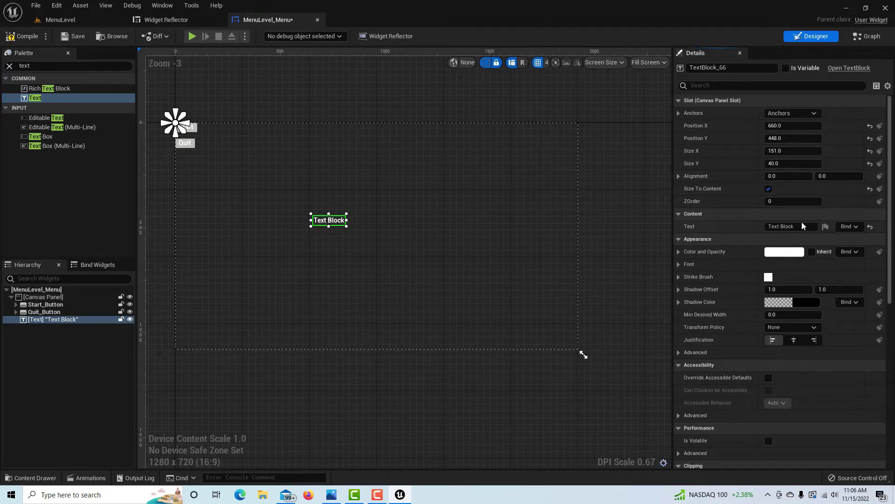
{"action": "left_click", "coordinate": [789, 226]}
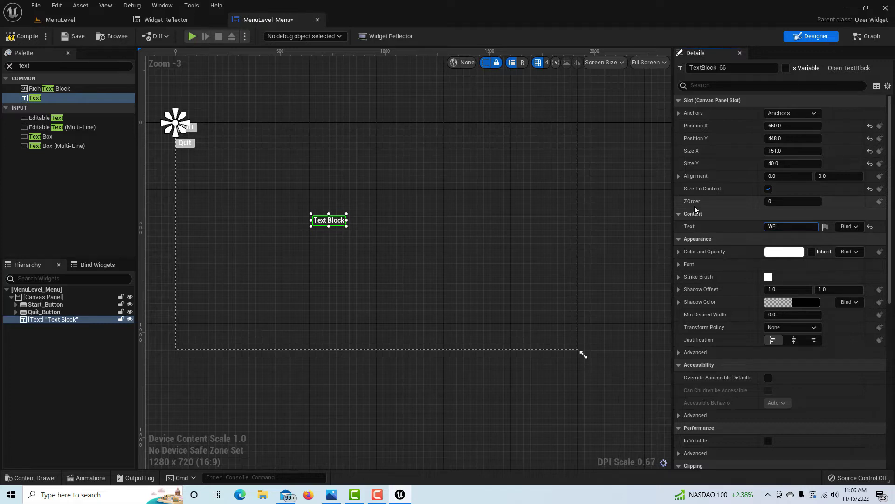
{"action": "type", "text": "WELCOME TO RPS"}
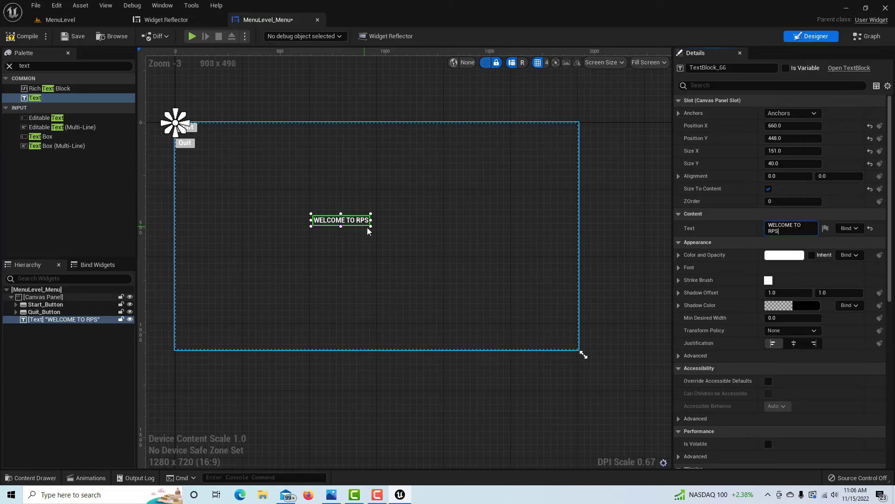
Step: Widen the title box and raise its Roboto Bold font size to 64
{"action": "left_click_drag", "start_coordinate": [371, 219], "coordinate": [437, 218]}
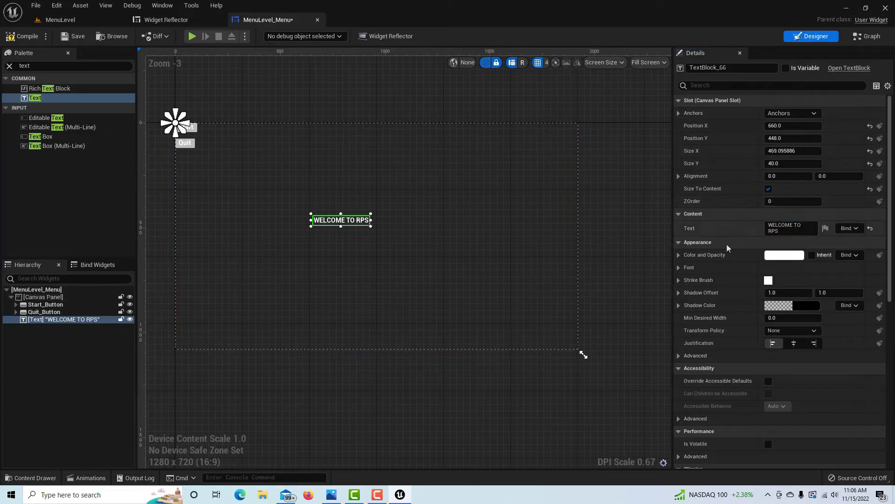
{"action": "left_click", "coordinate": [678, 267]}
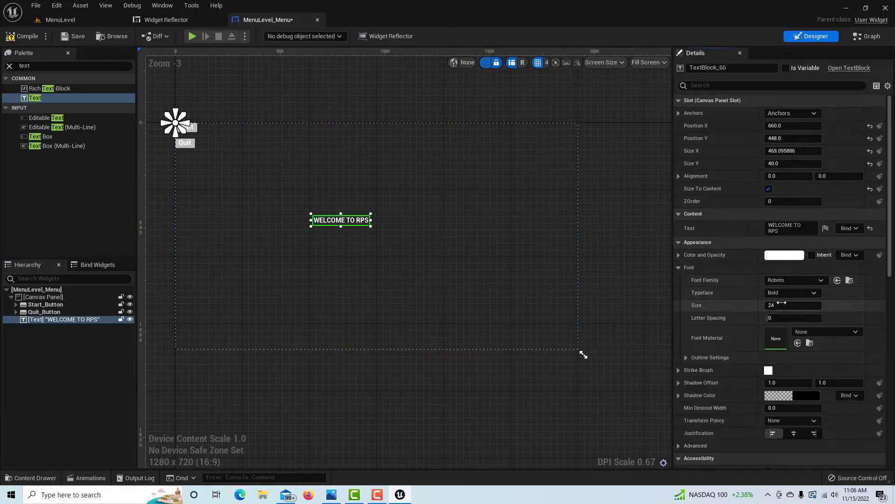
{"action": "mouse_move", "coordinate": [774, 306]}
{"action": "left_mouse_down"}
{"action": "mouse_move", "coordinate": [821, 306]}
{"action": "mouse_move", "coordinate": [783, 306]}
{"action": "left_mouse_up"}
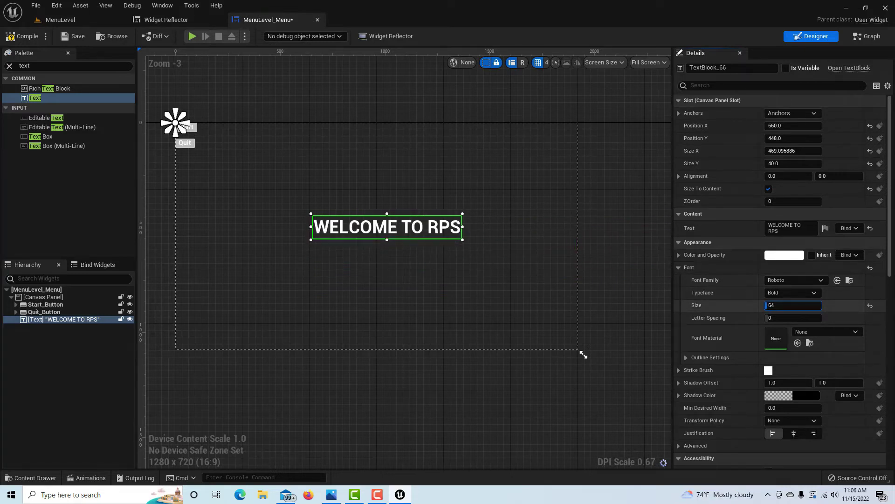
{"action": "left_click", "coordinate": [439, 316]}
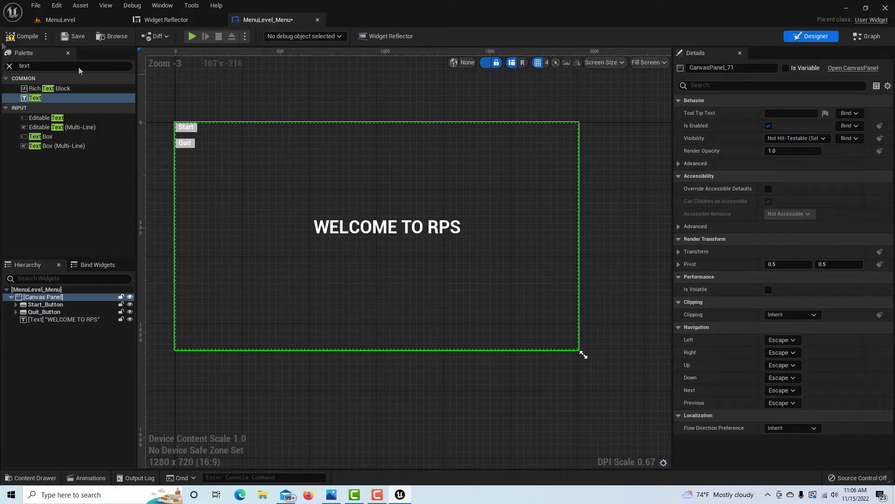
Step: Save the menu widget and add an On Clicked event for Start_Button
{"action": "left_click", "coordinate": [66, 37]}
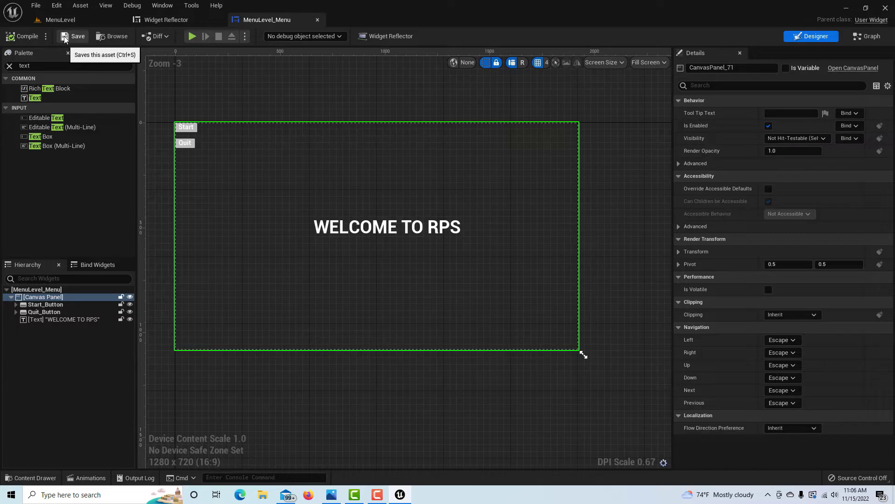
{"action": "left_click", "coordinate": [46, 305]}
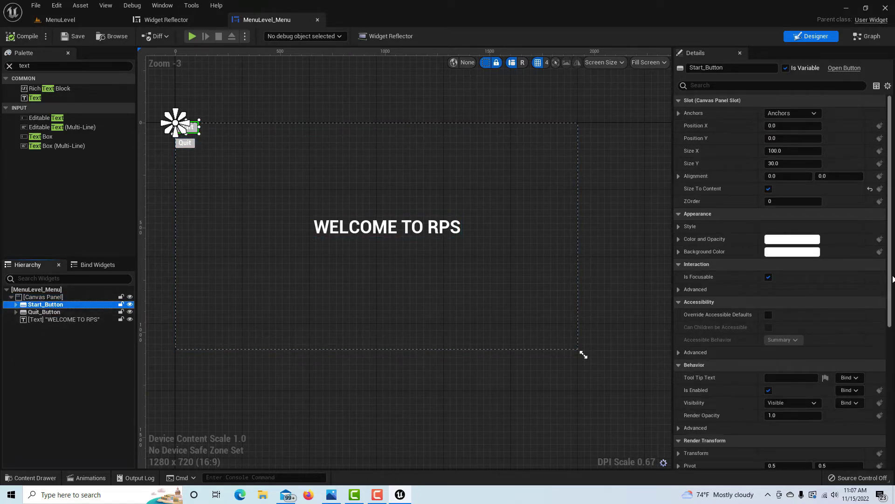
{"action": "left_click_drag", "start_coordinate": [891, 279], "coordinate": [891, 419]}
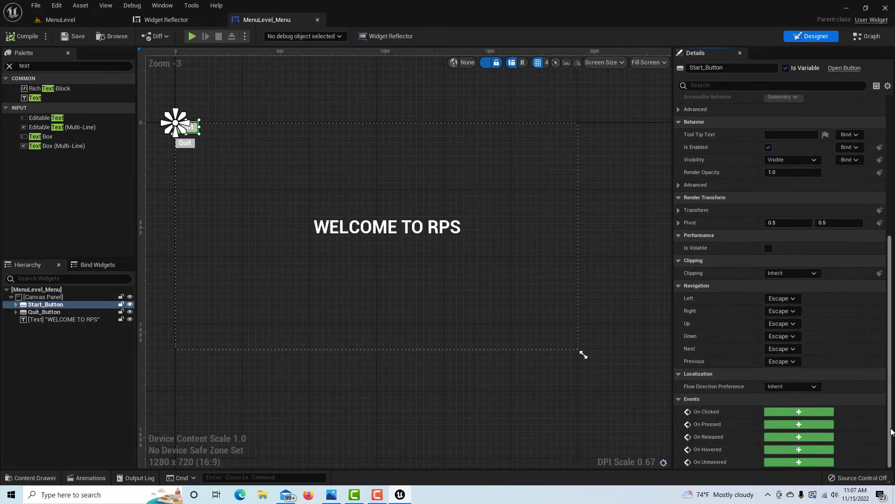
{"action": "left_click", "coordinate": [799, 412]}
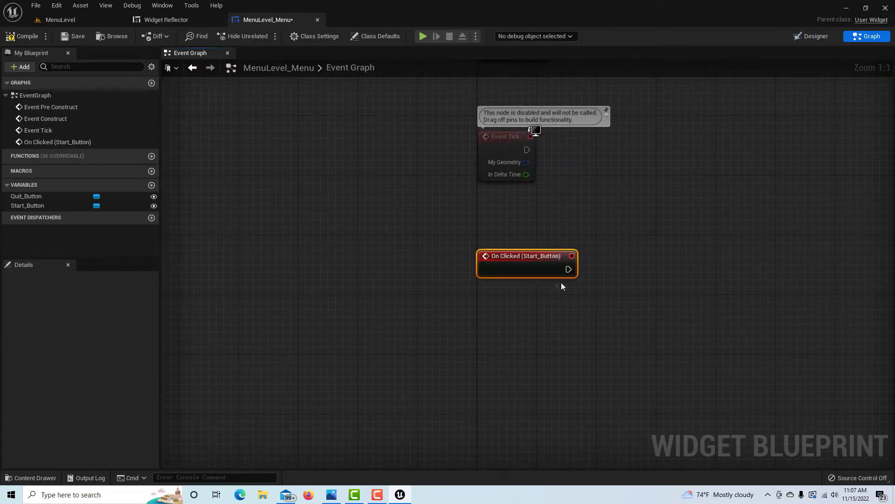
Step: Connect Start_Button's On Clicked to an Open Level (by Object Reference) node targeting GameLevel
{"action": "left_click_drag", "start_coordinate": [568, 269], "coordinate": [647, 295]}
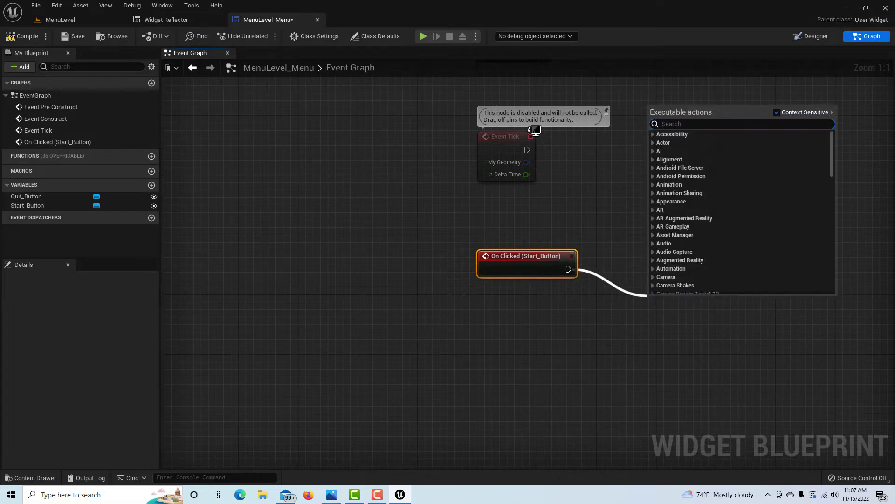
{"action": "type", "text": "open"}
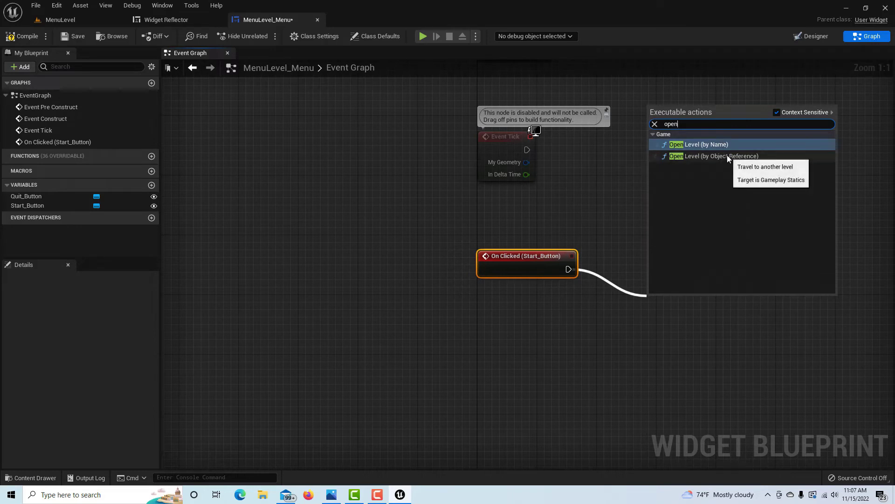
{"action": "left_click", "coordinate": [727, 156]}
{"action": "left_click", "coordinate": [703, 334]}
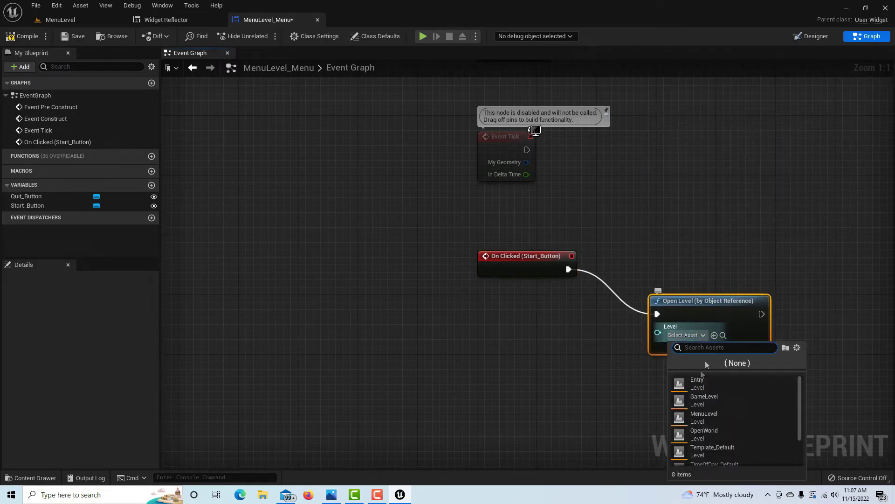
{"action": "left_click", "coordinate": [698, 401]}
Step: Compile and save the menu widget, then go back to the Designer layout
{"action": "left_click", "coordinate": [14, 36]}
{"action": "left_click", "coordinate": [76, 37]}
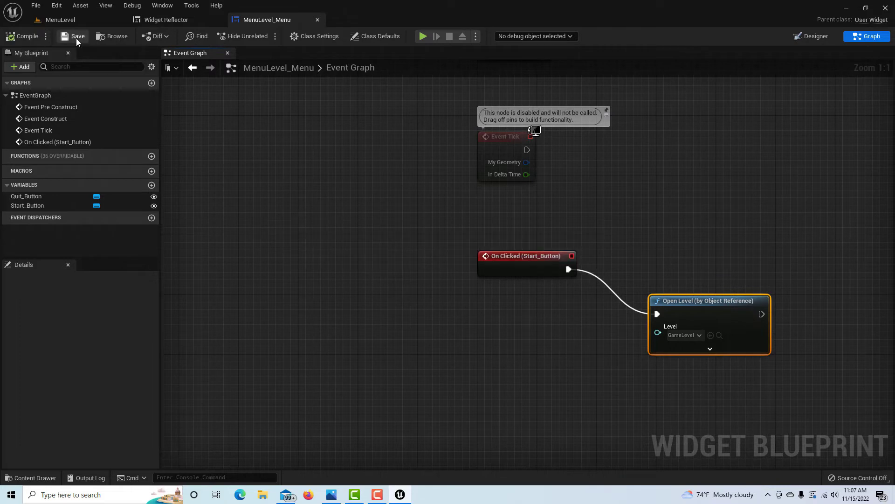
{"action": "left_click", "coordinate": [811, 36]}
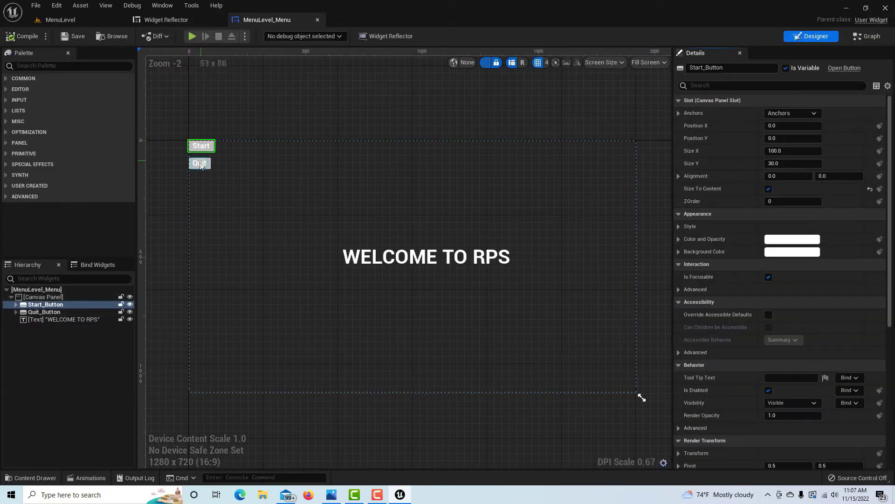
Step: Add a Quit_Button On Clicked event feeding a Quit Game node, then save the widget
{"action": "left_click", "coordinate": [53, 312]}
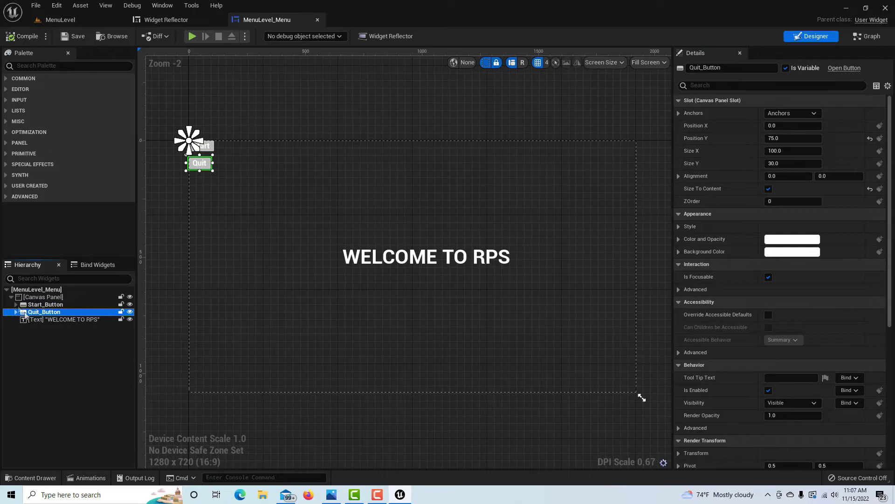
{"action": "left_click_drag", "start_coordinate": [891, 311], "coordinate": [890, 448]}
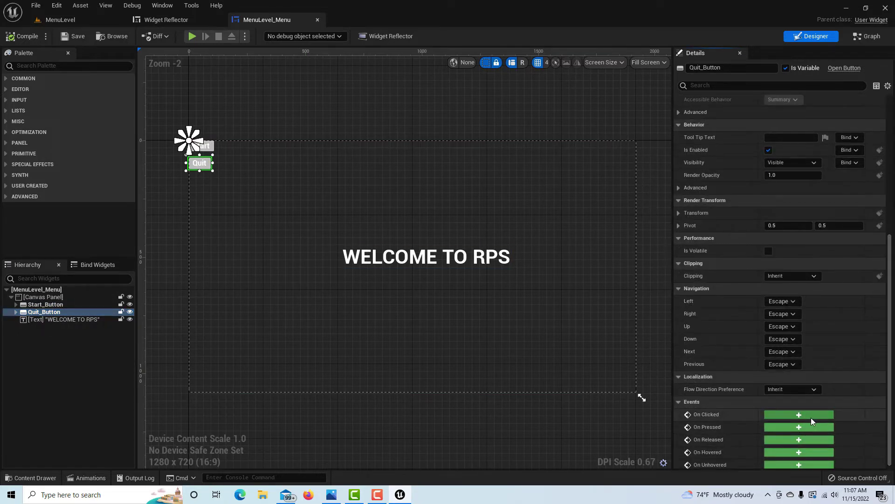
{"action": "left_click", "coordinate": [809, 415]}
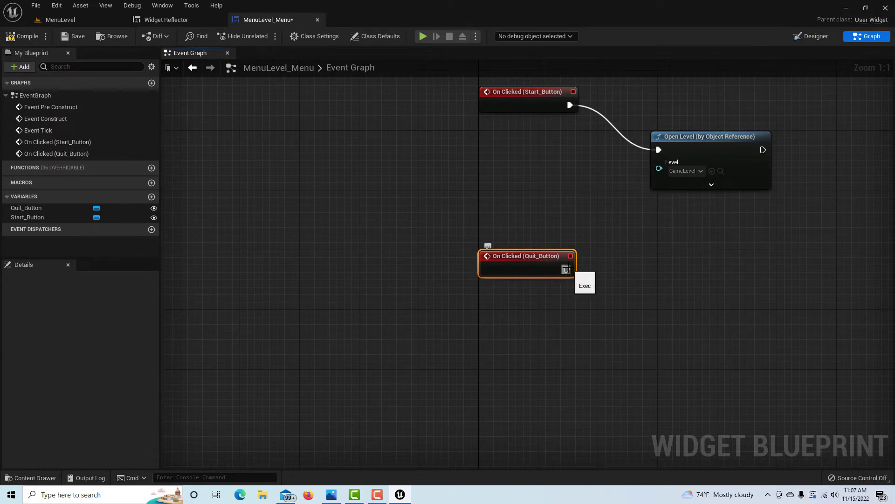
{"action": "left_click_drag", "start_coordinate": [566, 269], "coordinate": [657, 277]}
{"action": "type", "text": "quit"}
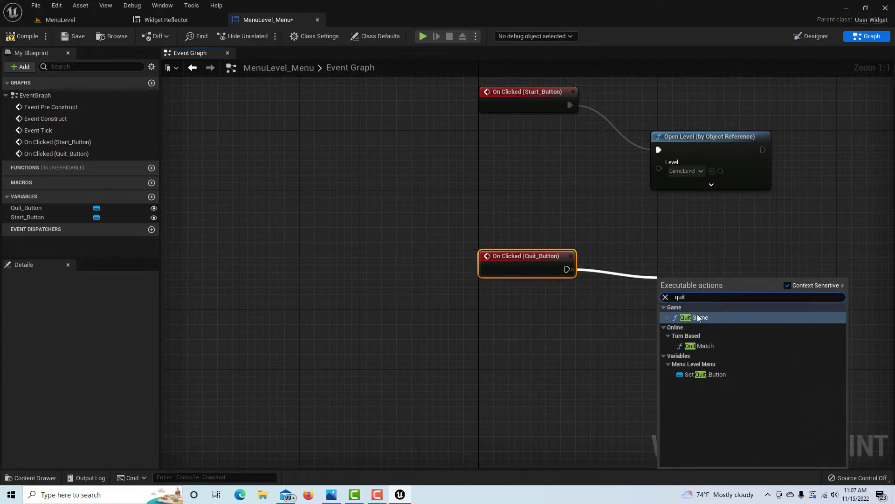
{"action": "left_click", "coordinate": [699, 318]}
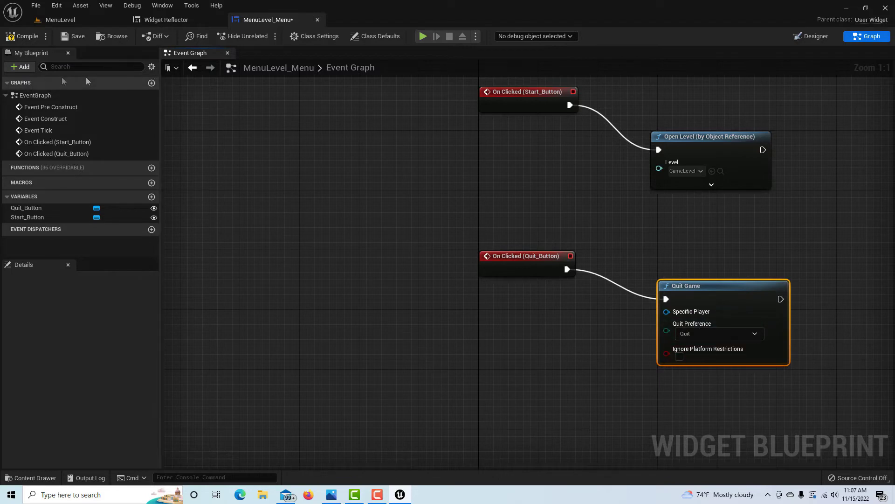
{"action": "left_click", "coordinate": [71, 35]}
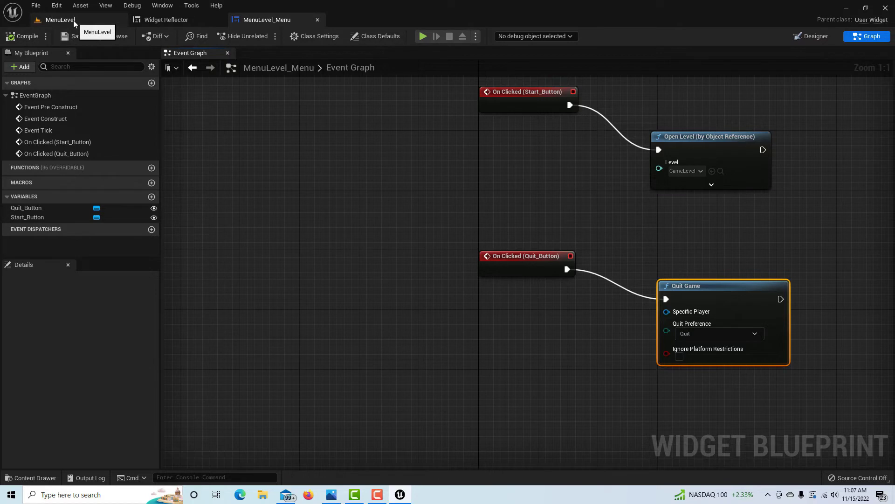
Step: In the MenuLevel editor, open MenuLevel's Level Blueprint from the Blueprints dropdown
{"action": "left_click", "coordinate": [73, 20]}
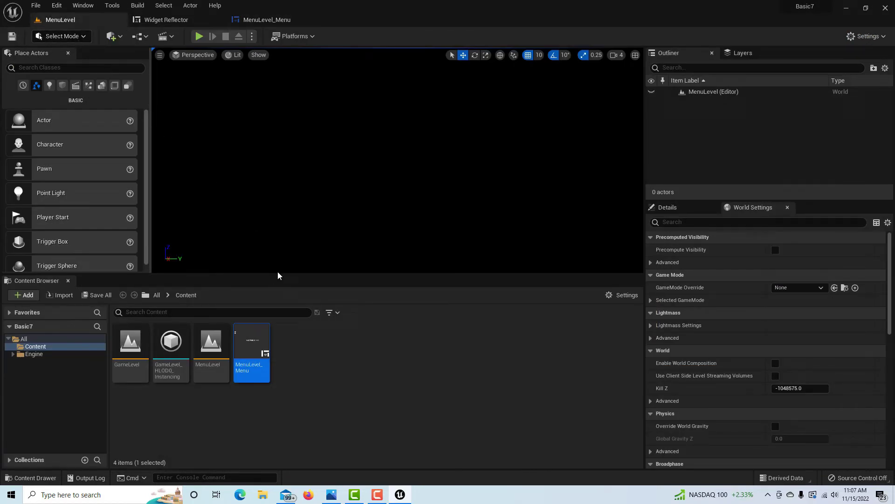
{"action": "left_click", "coordinate": [208, 345]}
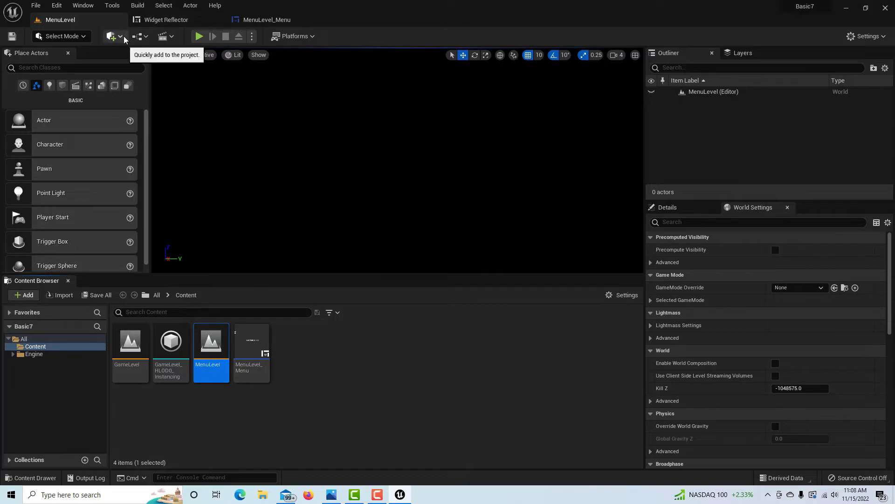
{"action": "left_click", "coordinate": [141, 36]}
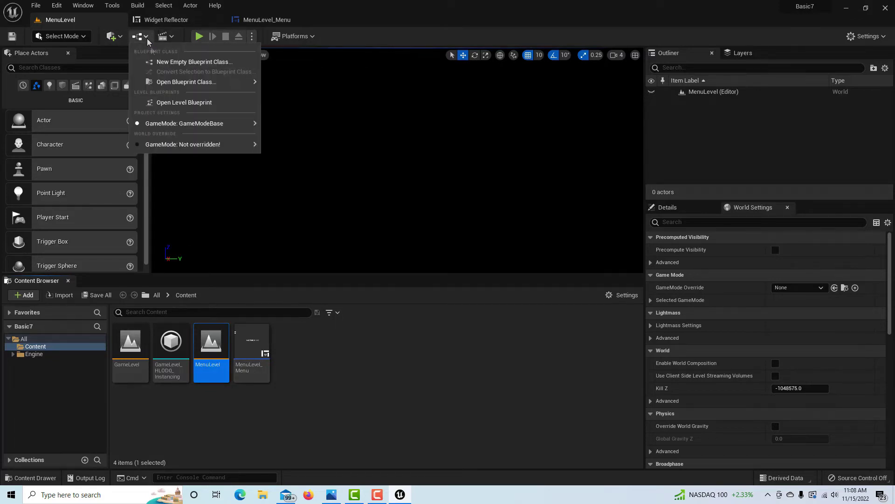
{"action": "left_click", "coordinate": [183, 103]}
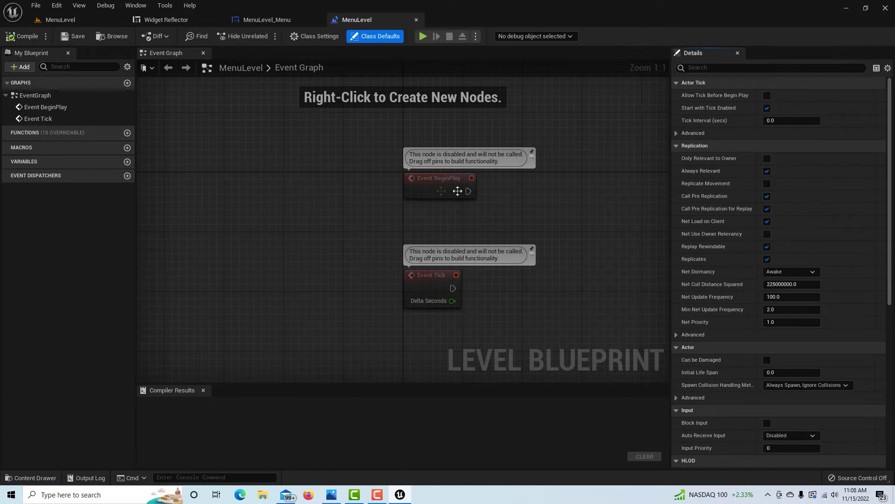
Step: Add a Create Widget node after Event BeginPlay with class MenuLevel_Menu
{"action": "left_click", "coordinate": [429, 185]}
{"action": "left_click_drag", "start_coordinate": [429, 186], "coordinate": [369, 163]}
{"action": "type", "text": "creat"}
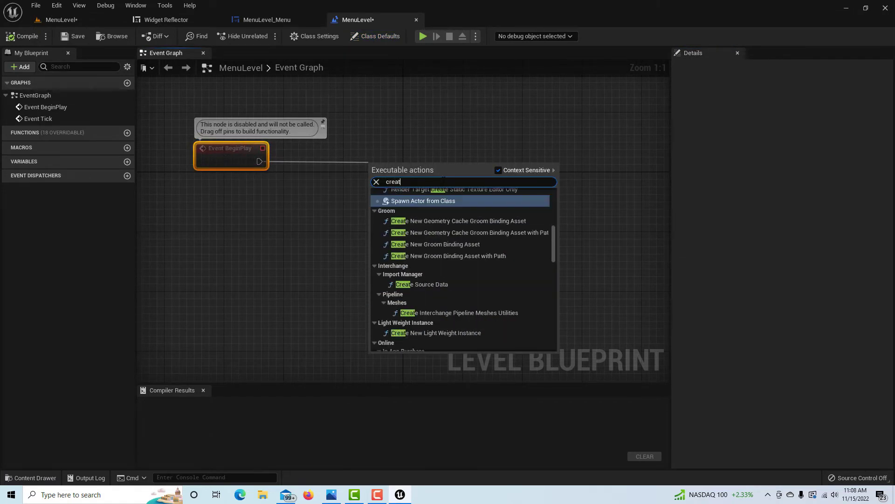
{"action": "type", "text": "e widget"}
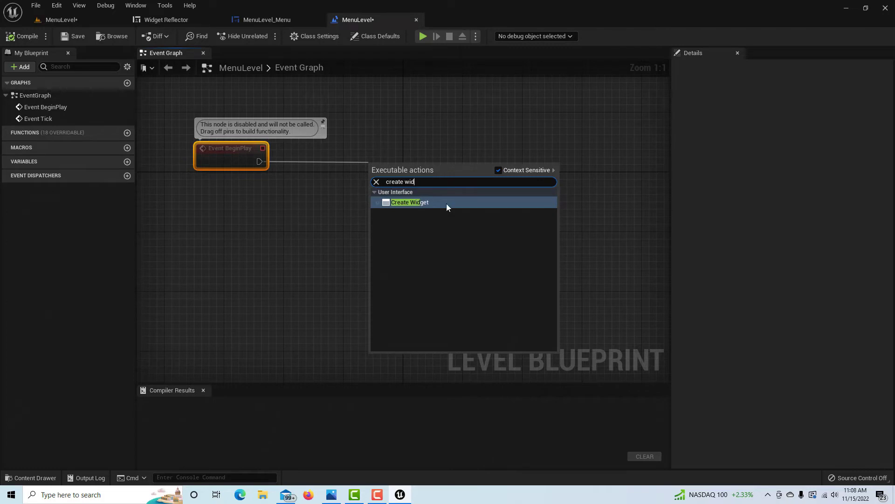
{"action": "left_click", "coordinate": [446, 204]}
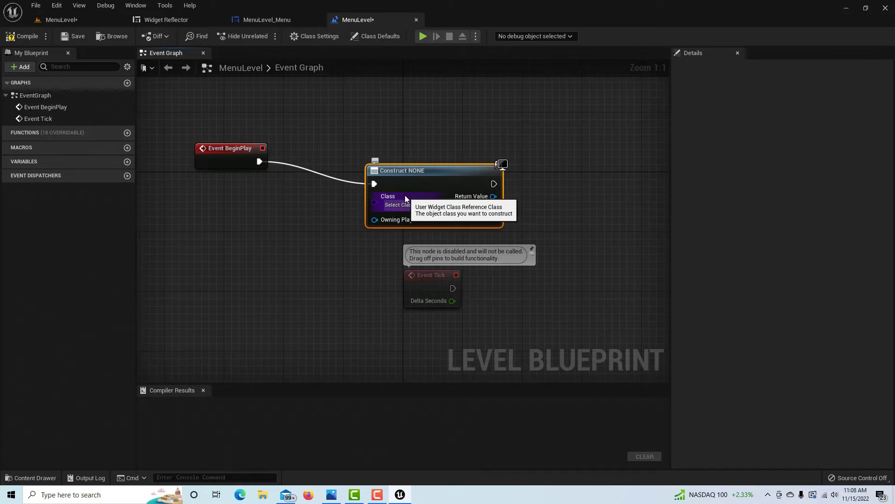
{"action": "left_click", "coordinate": [419, 206]}
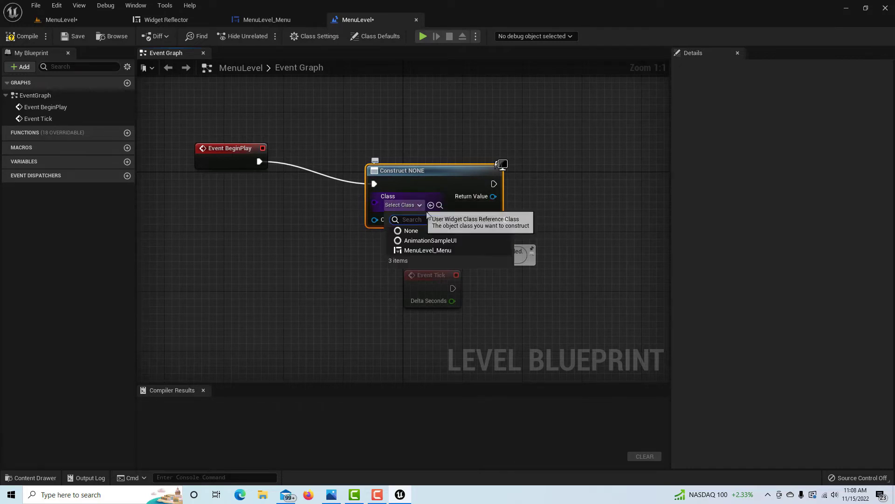
{"action": "left_click", "coordinate": [428, 251]}
Step: Add an Add to Viewport node using the created widget as Target, then compile and save
{"action": "left_click_drag", "start_coordinate": [500, 184], "coordinate": [538, 186]}
{"action": "type", "text": "add to"}
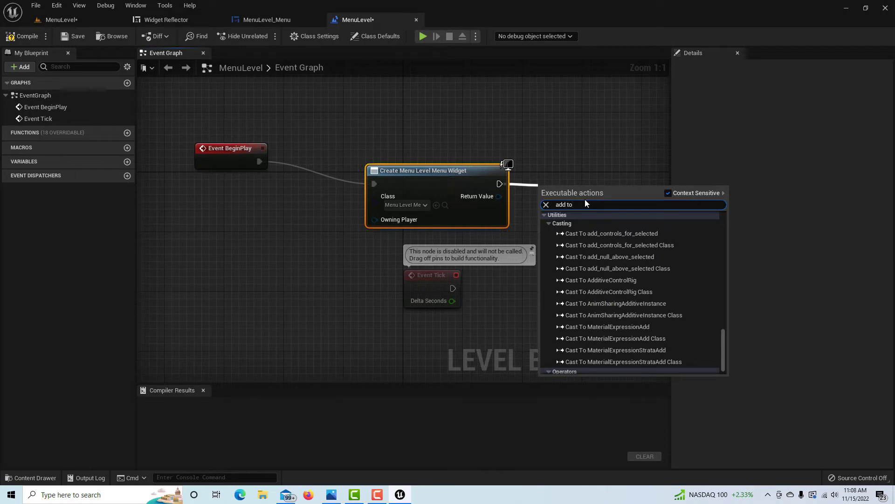
{"action": "type", "text": " v"}
{"action": "left_click", "coordinate": [602, 288]}
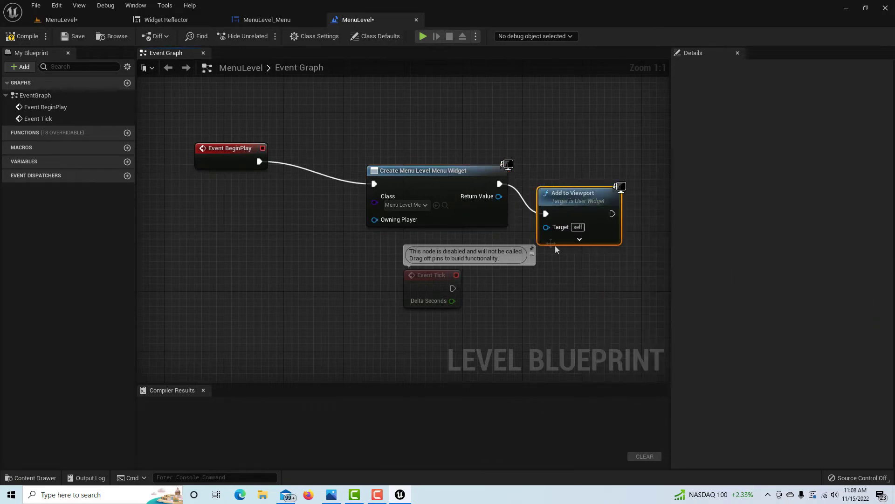
{"action": "left_click_drag", "start_coordinate": [499, 197], "coordinate": [547, 228]}
{"action": "left_click", "coordinate": [11, 37]}
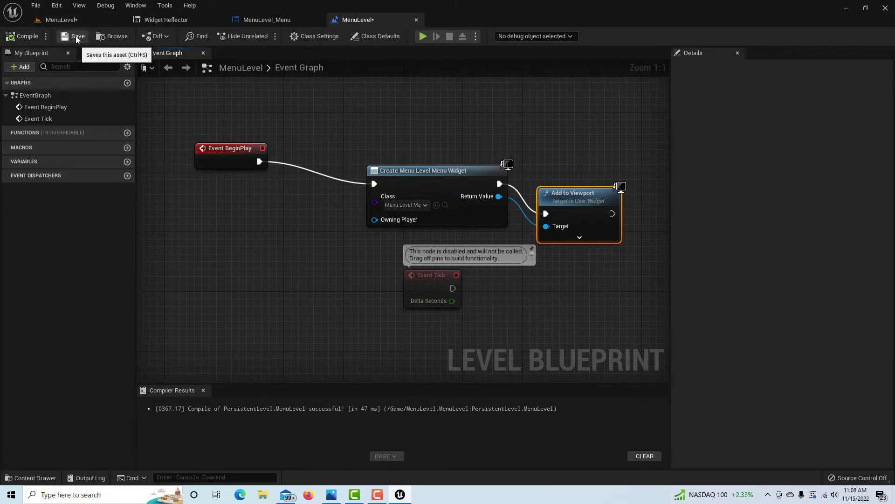
{"action": "left_click", "coordinate": [78, 36]}
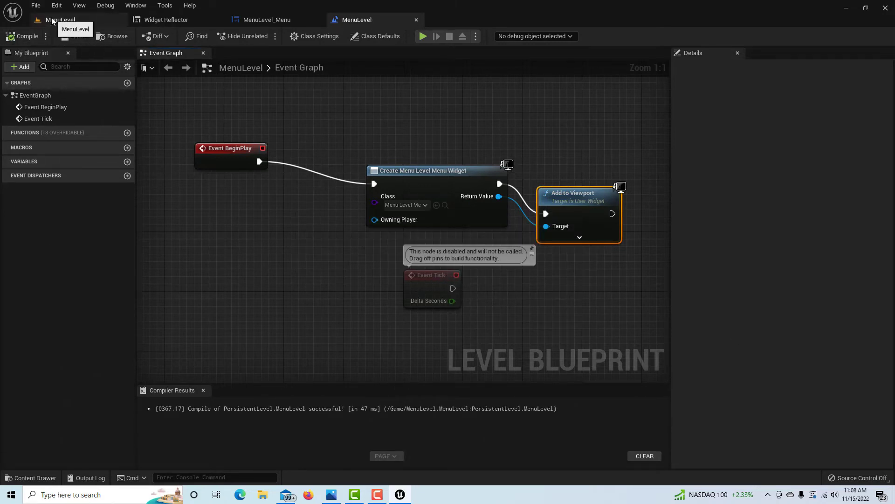
{"action": "left_click", "coordinate": [52, 19]}
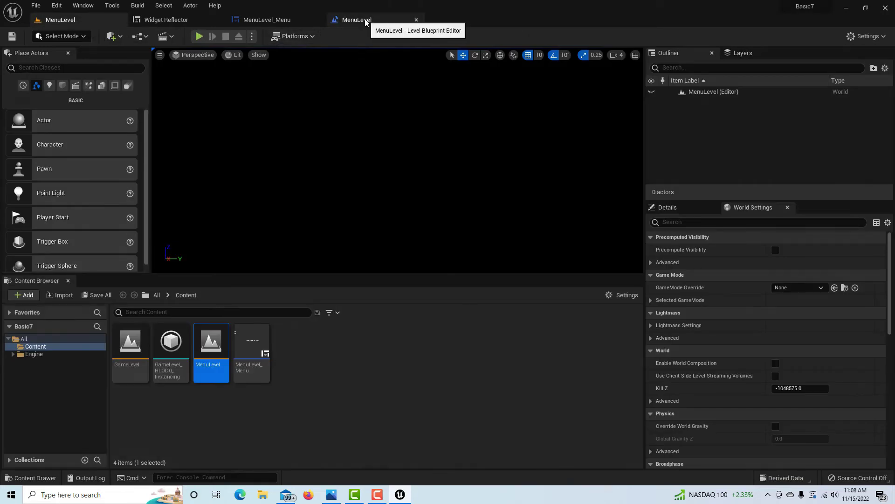
{"action": "left_click", "coordinate": [353, 20]}
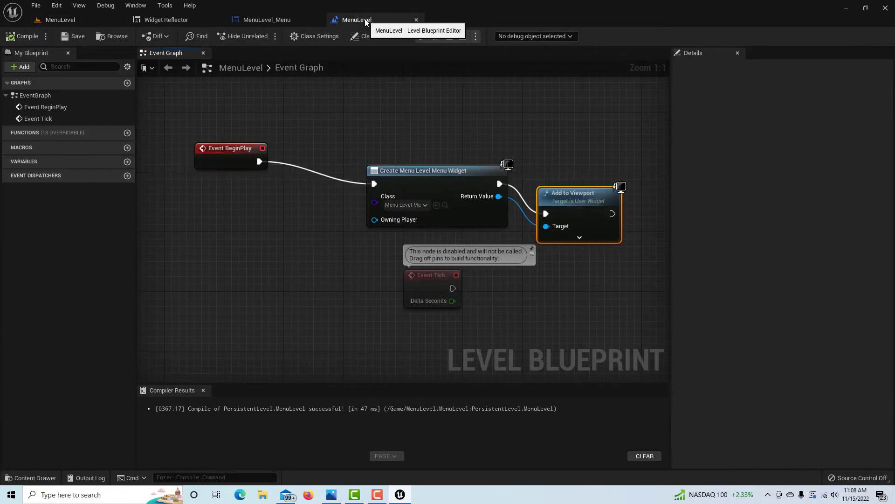
Step: Play-test MenuLevel in the editor through to GameLevel, then stop with Esc
{"action": "left_click", "coordinate": [260, 19]}
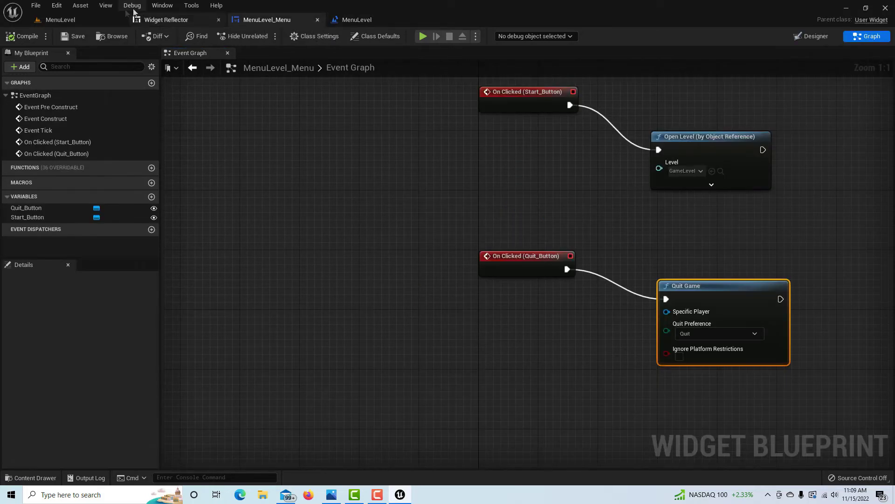
{"action": "left_click", "coordinate": [60, 20]}
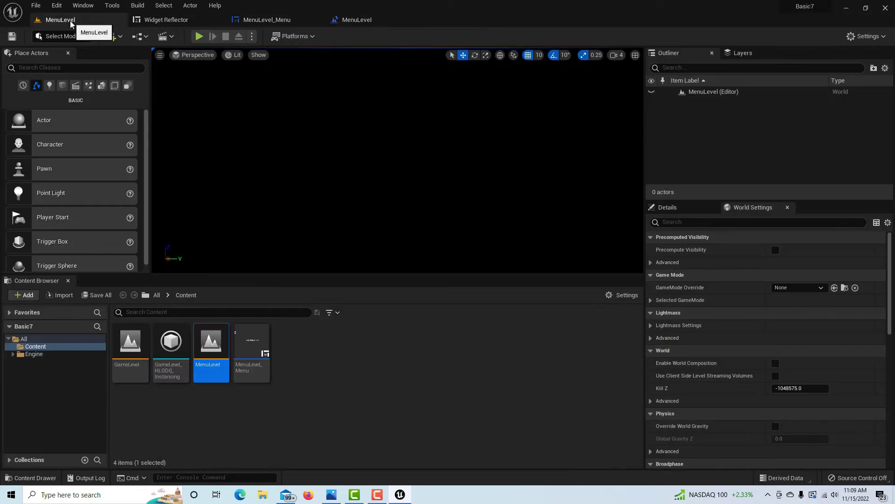
{"action": "left_click", "coordinate": [199, 37]}
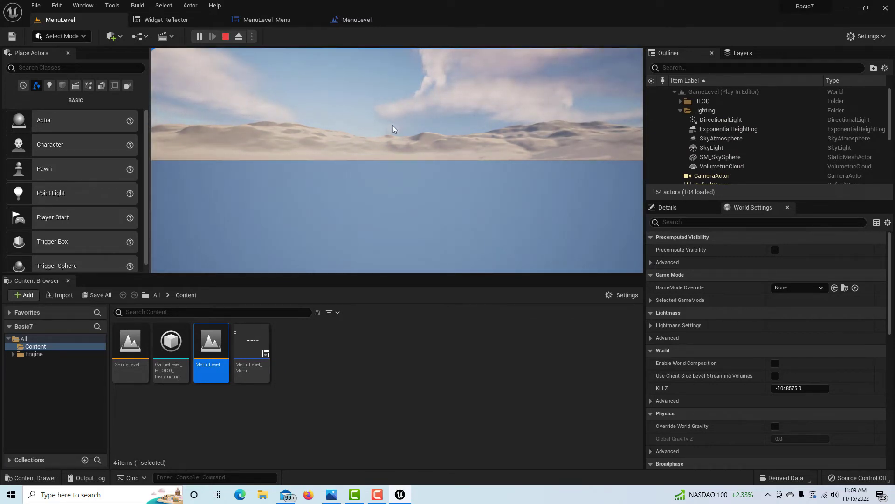
{"action": "key", "text": "Escape"}
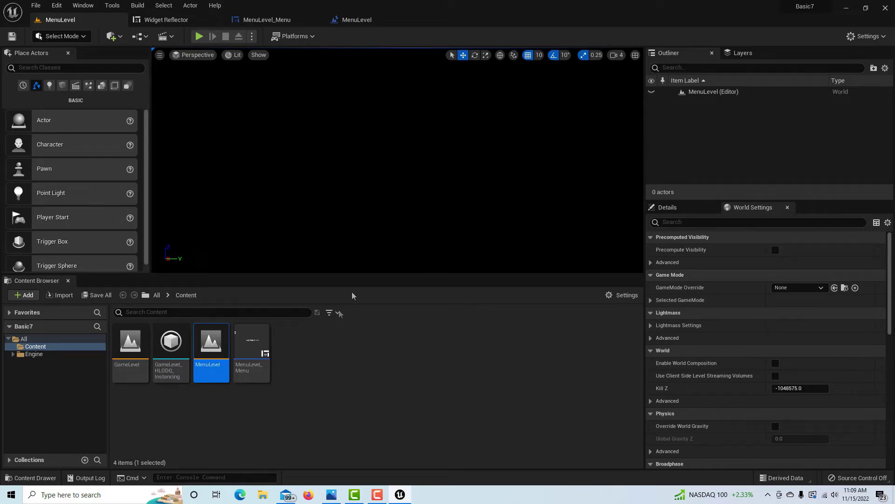
Step: Duplicate MenuLevel_Menu as GameLevel_Menu and open the copy for editing
{"action": "left_click", "coordinate": [251, 349]}
{"action": "right_click", "coordinate": [252, 341]}
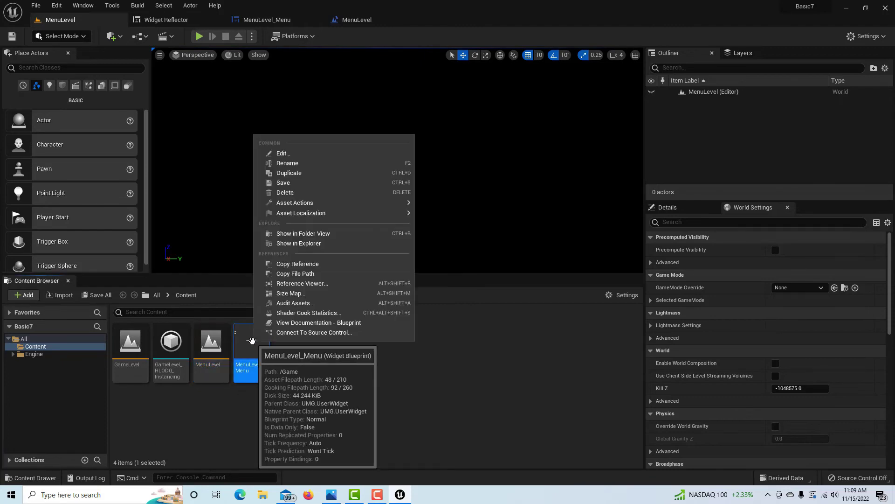
{"action": "left_click", "coordinate": [305, 175]}
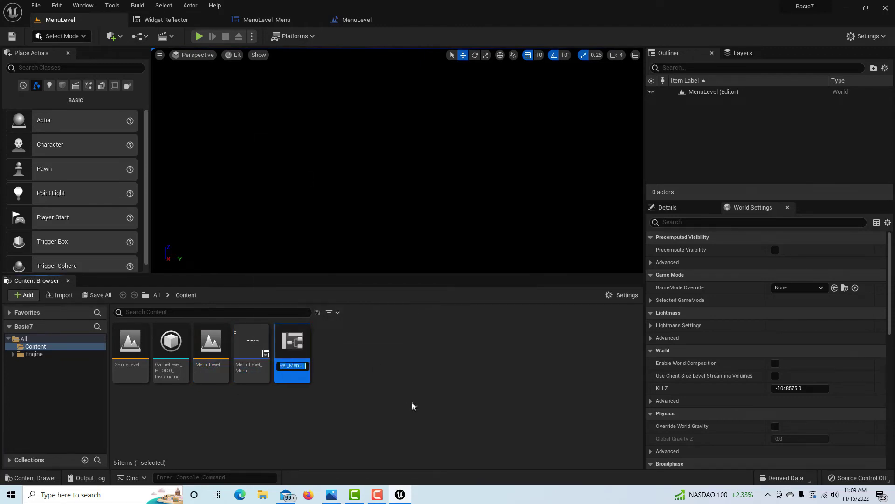
{"action": "type", "text": "GameLeve"}
{"action": "type", "text": "l_M"}
{"action": "type", "text": "enu"}
{"action": "key", "text": "Return"}
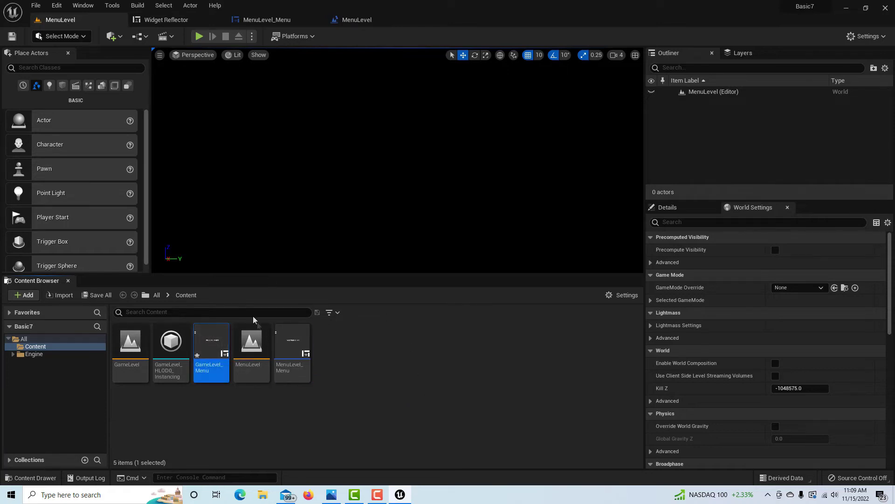
{"action": "double_click", "coordinate": [211, 343]}
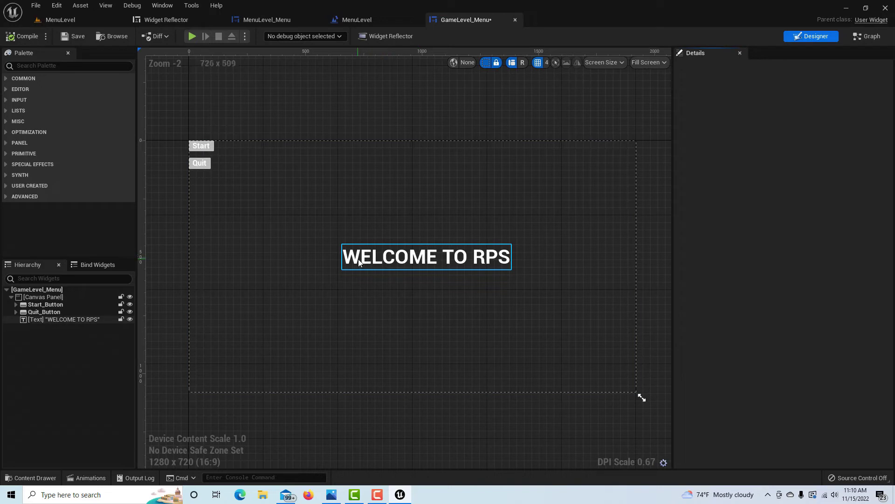
Step: Move the title to the top of the canvas and change it to 'Let the games begin.'
{"action": "left_click", "coordinate": [416, 260]}
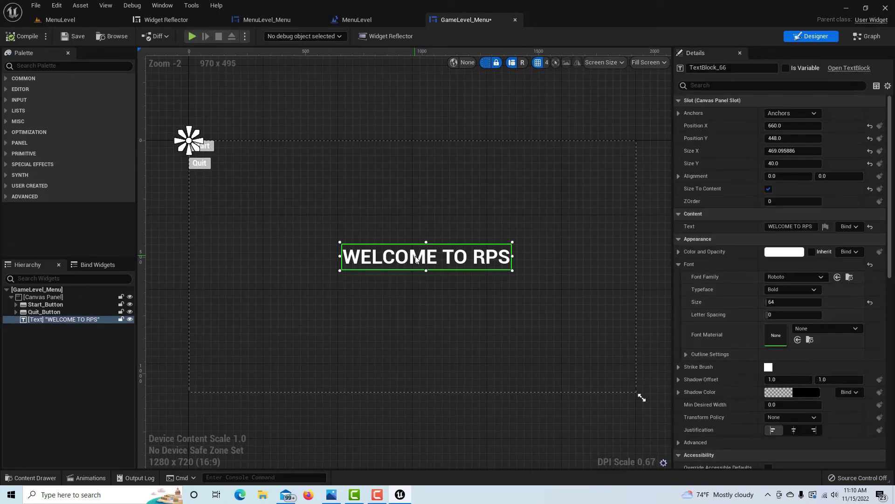
{"action": "left_click_drag", "start_coordinate": [412, 256], "coordinate": [395, 158]}
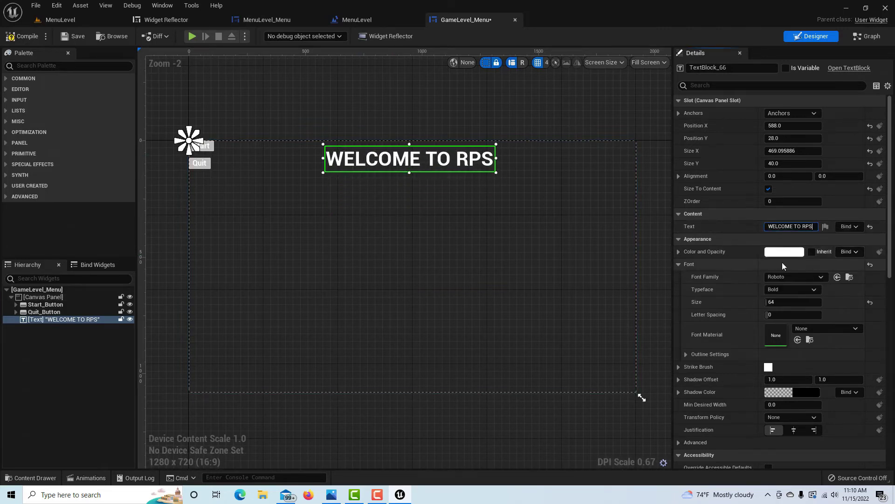
{"action": "key", "text": "BackSpace"}
{"action": "key", "text": "BackSpace"}
{"action": "key", "text": "BackSpace"}
{"action": "key", "text": "BackSpace"}
{"action": "key", "text": "BackSpace"}
{"action": "key", "text": "BackSpace"}
{"action": "key", "text": "BackSpace"}
{"action": "key", "text": "BackSpace"}
{"action": "key", "text": "BackSpace"}
{"action": "key", "text": "BackSpace"}
{"action": "key", "text": "BackSpace"}
{"action": "key", "text": "BackSpace"}
{"action": "key", "text": "BackSpace"}
{"action": "key", "text": "BackSpace"}
{"action": "type", "text": "Let the games begi"}
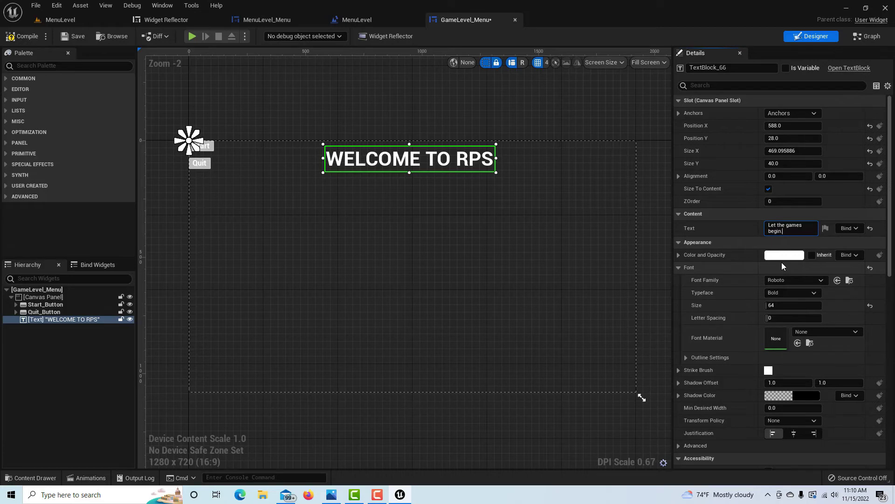
{"action": "type", "text": "n."}
{"action": "key", "text": "Return"}
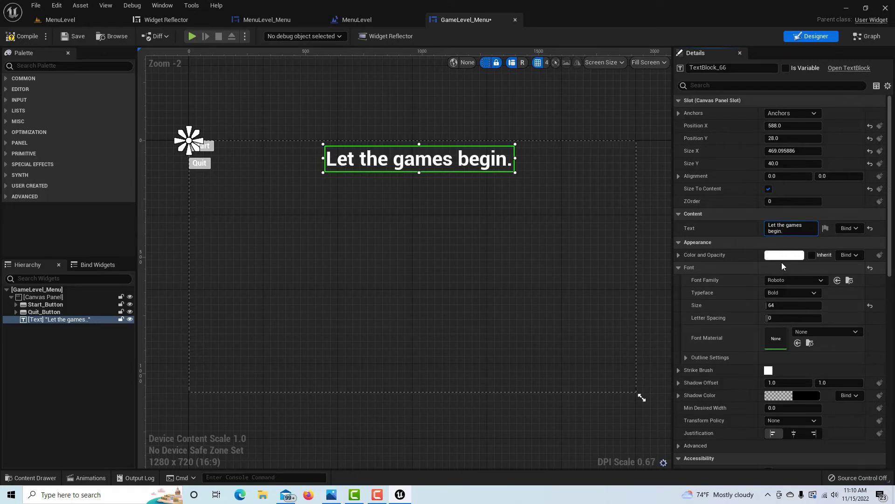
Step: Rename Start_Button to Return_Button and begin editing its label text
{"action": "left_click", "coordinate": [201, 164]}
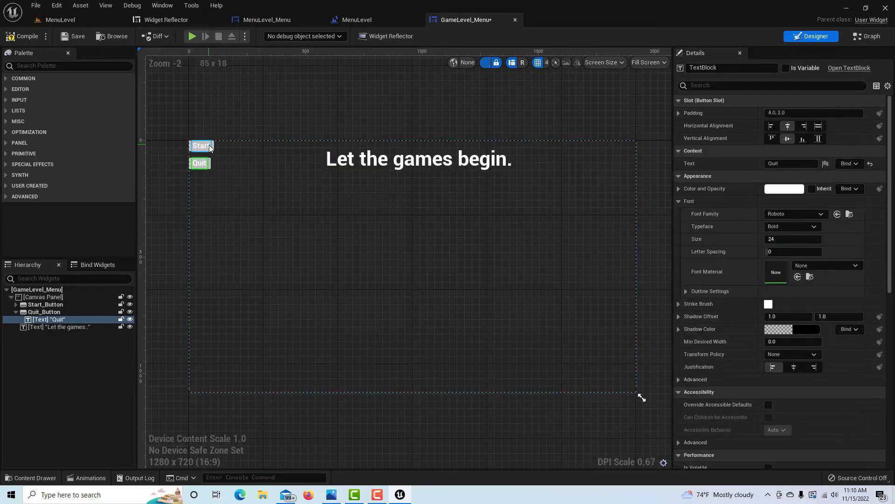
{"action": "left_click", "coordinate": [210, 147]}
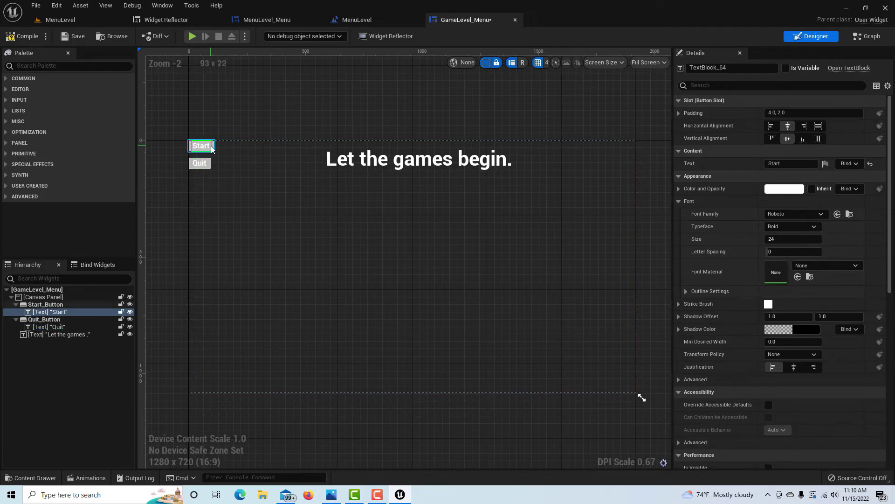
{"action": "left_click", "coordinate": [55, 304]}
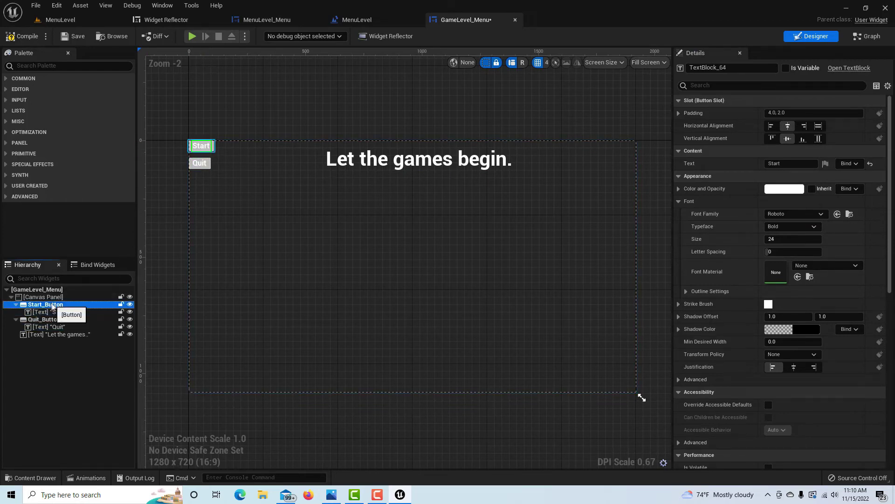
{"action": "left_click", "coordinate": [713, 67]}
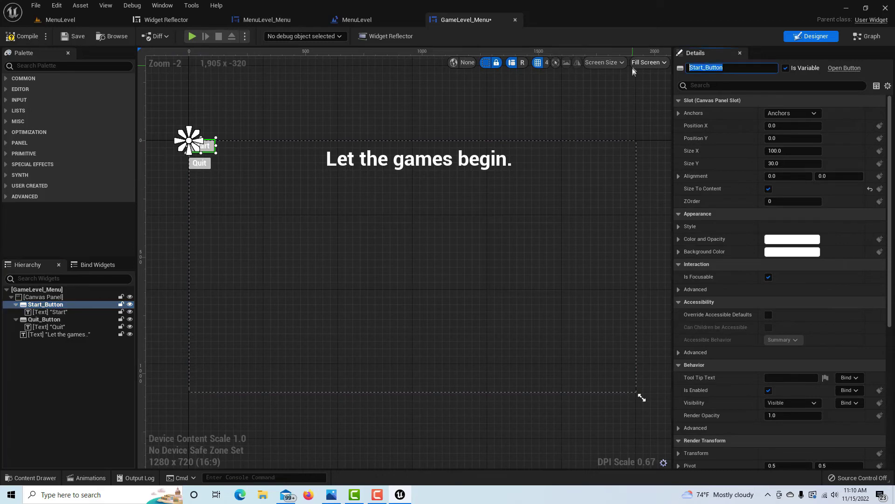
{"action": "type", "text": "Return_Button"}
{"action": "key", "text": "Return"}
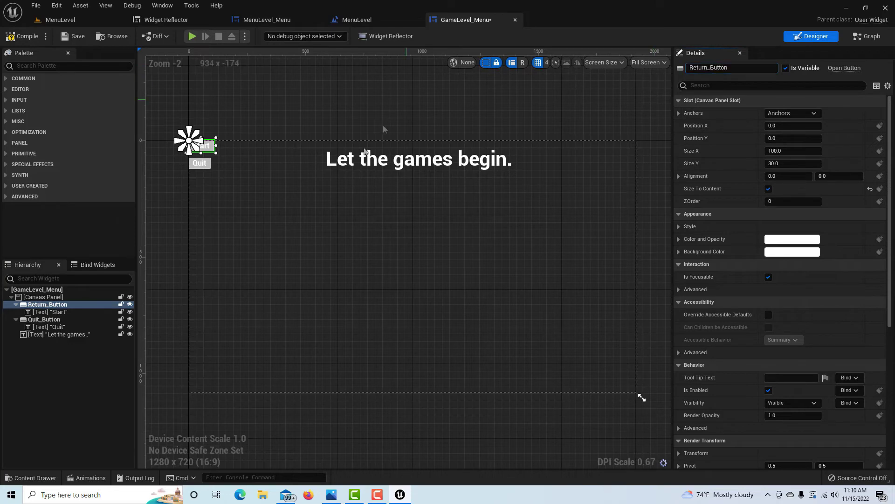
{"action": "left_click", "coordinate": [84, 313]}
{"action": "left_click", "coordinate": [788, 163]}
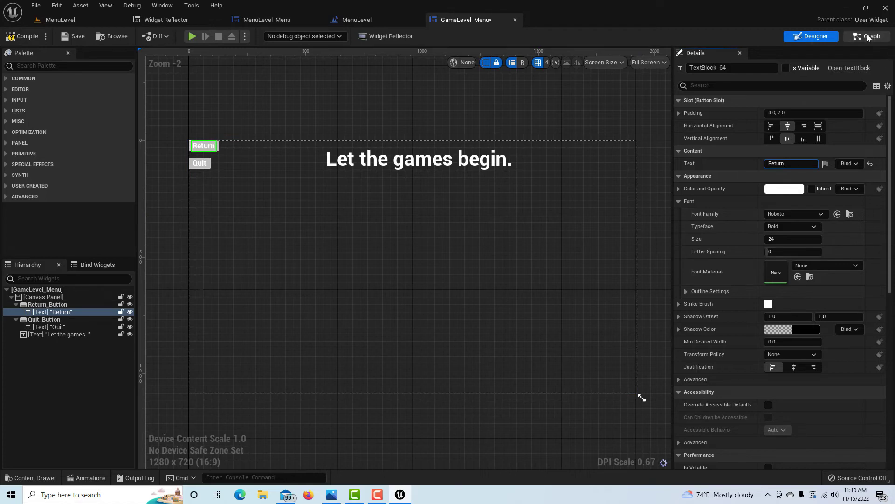
Step: Set the Return button's Open Level target to MenuLevel, compile and save, then return to MenuLevel
{"action": "left_click", "coordinate": [49, 313]}
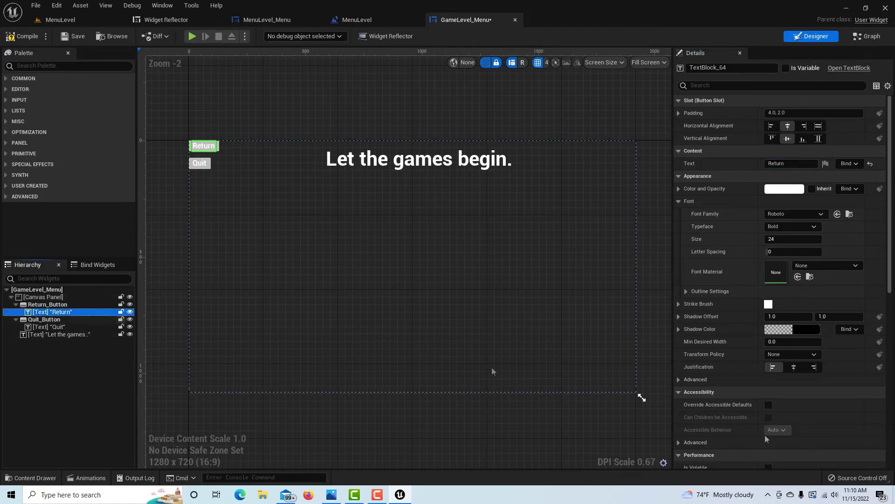
{"action": "left_click", "coordinate": [868, 38]}
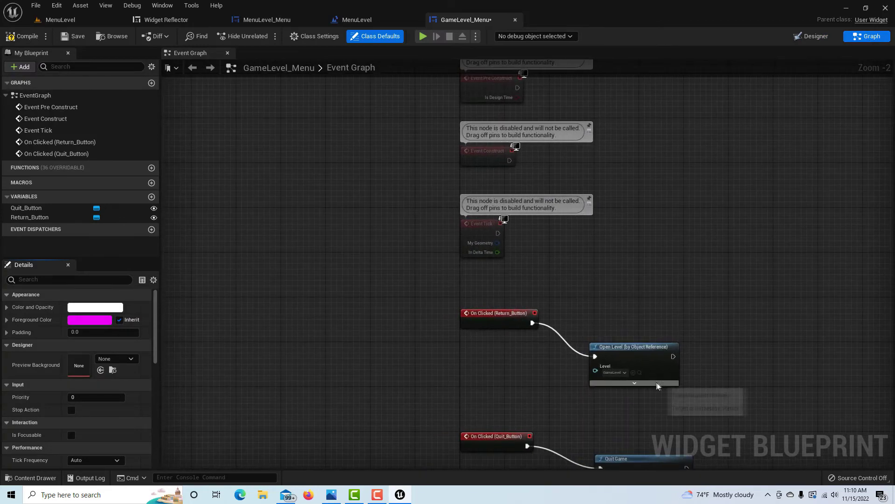
{"action": "left_click", "coordinate": [626, 374]}
{"action": "left_click", "coordinate": [658, 458]}
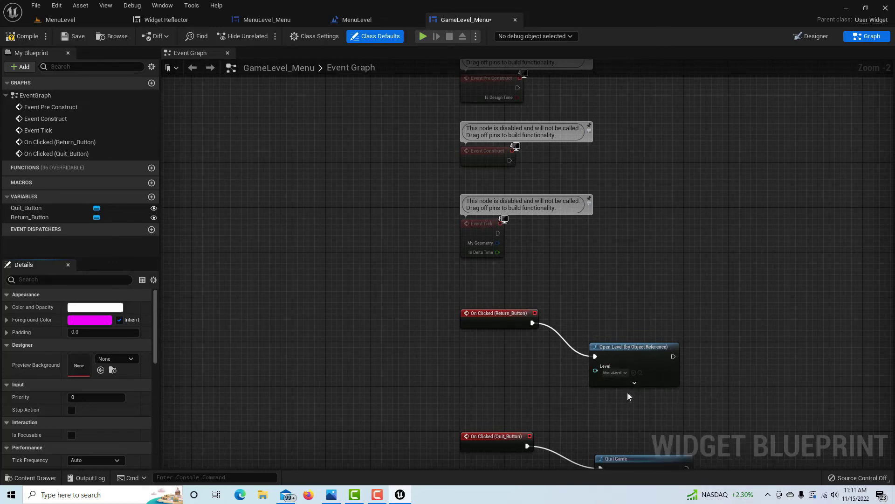
{"action": "left_click", "coordinate": [17, 36]}
{"action": "left_click", "coordinate": [72, 36]}
{"action": "left_click", "coordinate": [60, 20]}
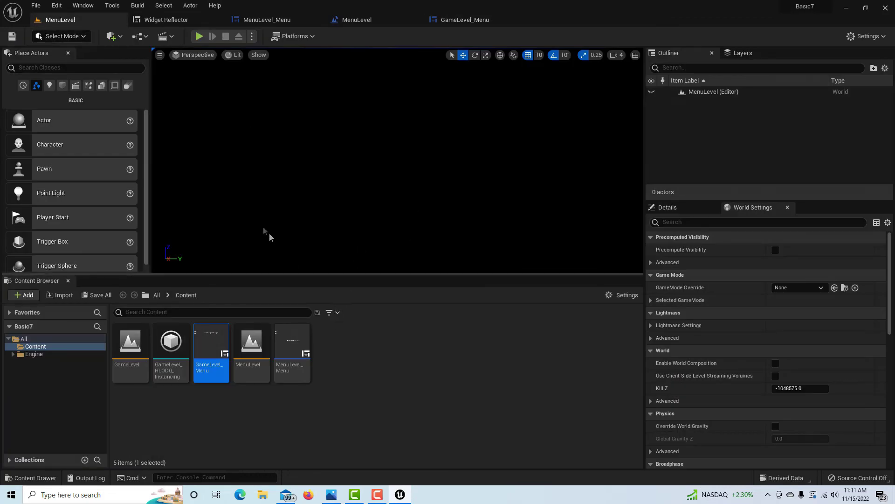
Step: Review MenuLevel's Level Blueprint, then open GameLevel from the Content Browser
{"action": "left_click", "coordinate": [126, 349]}
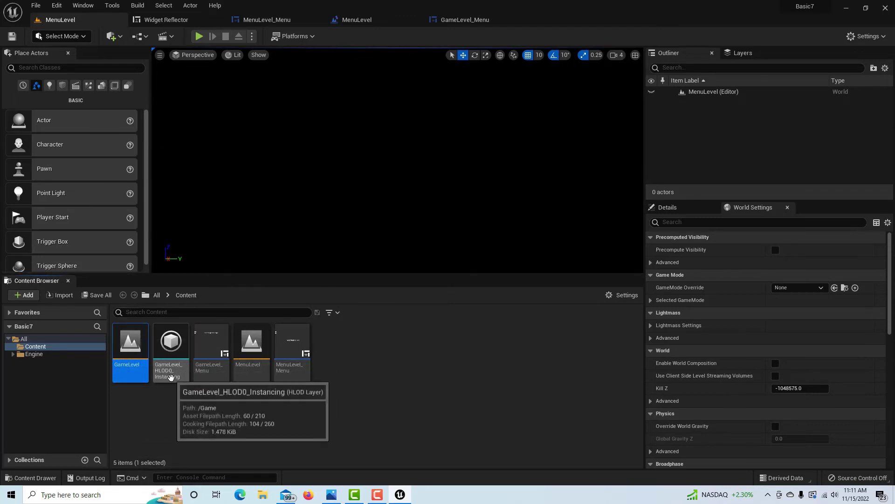
{"action": "left_click", "coordinate": [147, 38]}
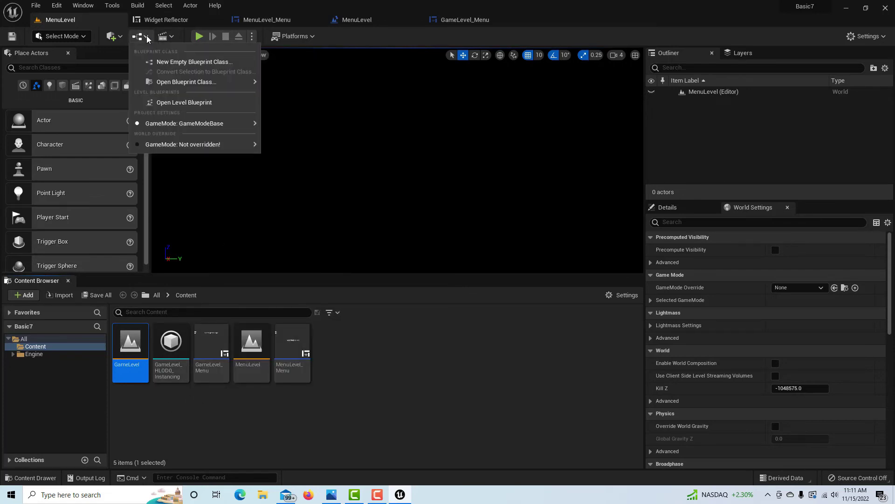
{"action": "left_click", "coordinate": [180, 99]}
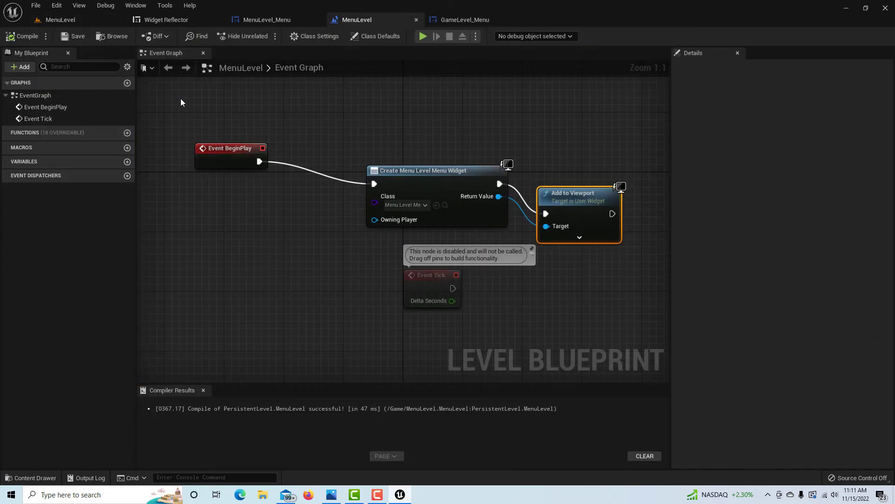
{"action": "left_click", "coordinate": [91, 22]}
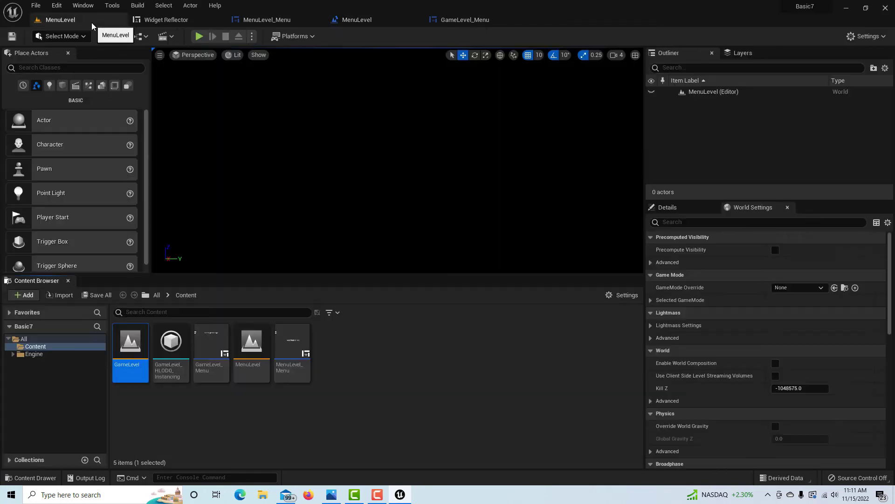
{"action": "double_click", "coordinate": [126, 354]}
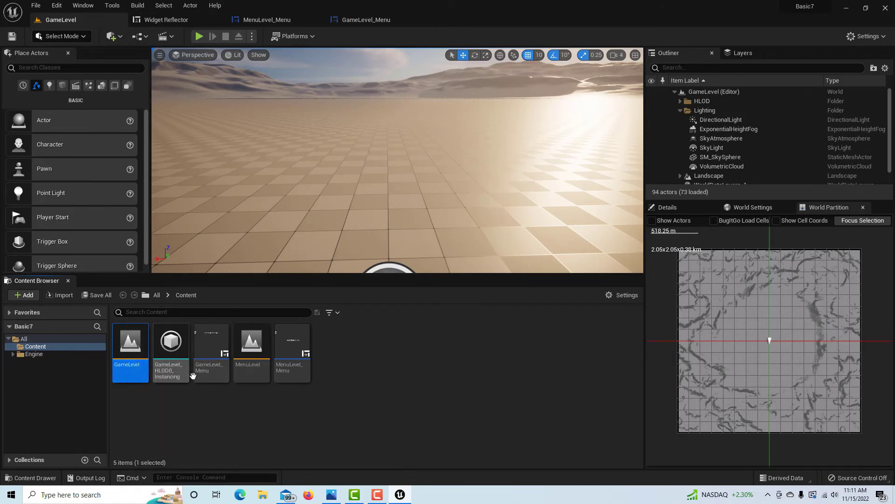
Step: In GameLevel's Level Blueprint, add a Create Widget node after Event BeginPlay using class GameLevel_Menu
{"action": "left_click", "coordinate": [140, 36]}
{"action": "left_click", "coordinate": [181, 102]}
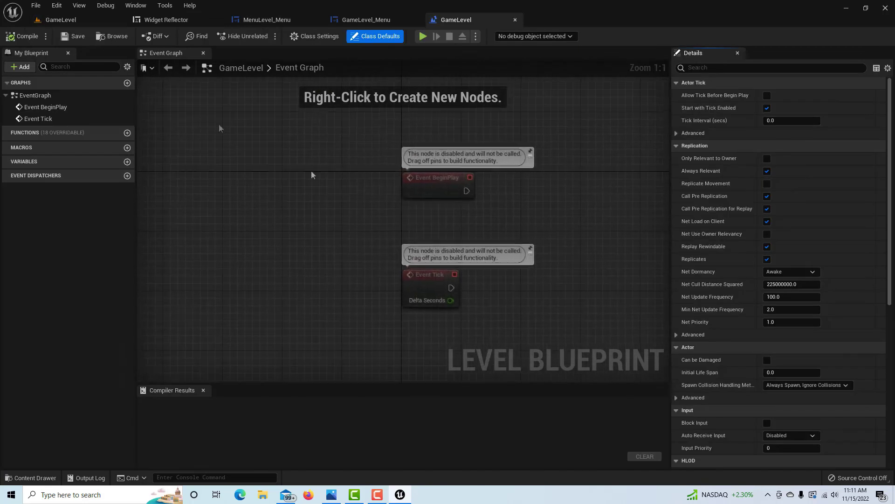
{"action": "left_click", "coordinate": [432, 183]}
{"action": "left_click_drag", "start_coordinate": [433, 183], "coordinate": [289, 180]}
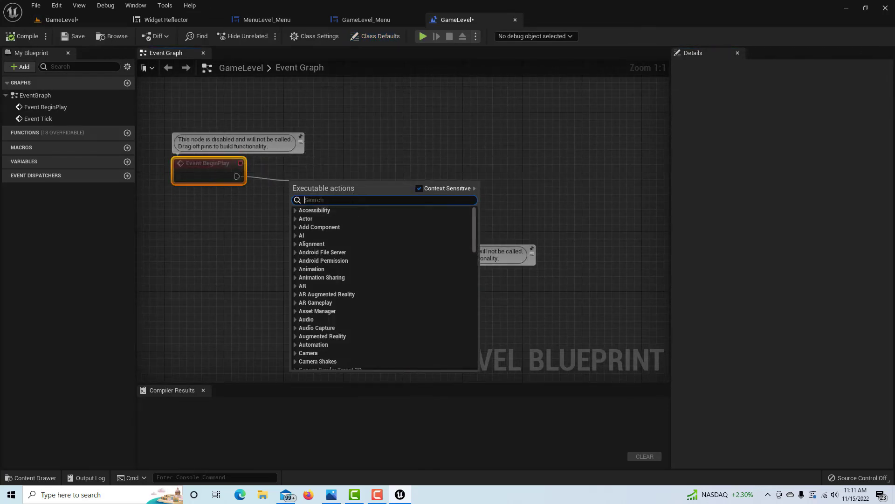
{"action": "type", "text": "create wid"}
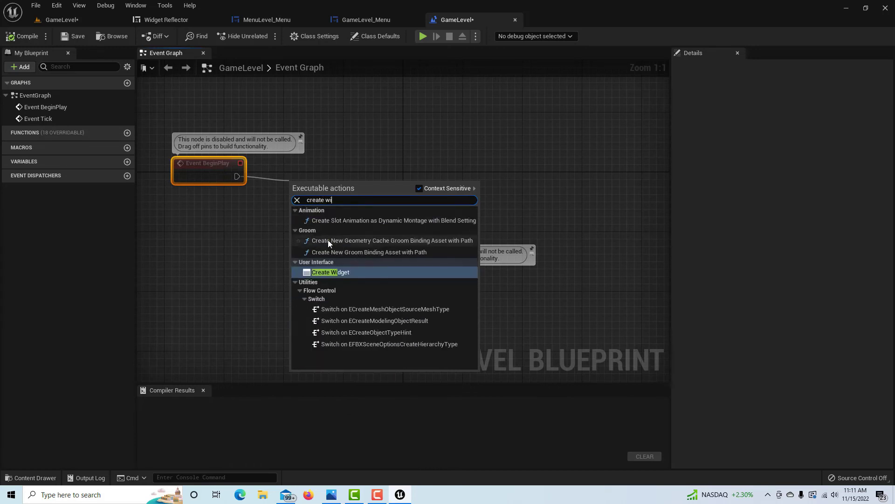
{"action": "left_click", "coordinate": [332, 223]}
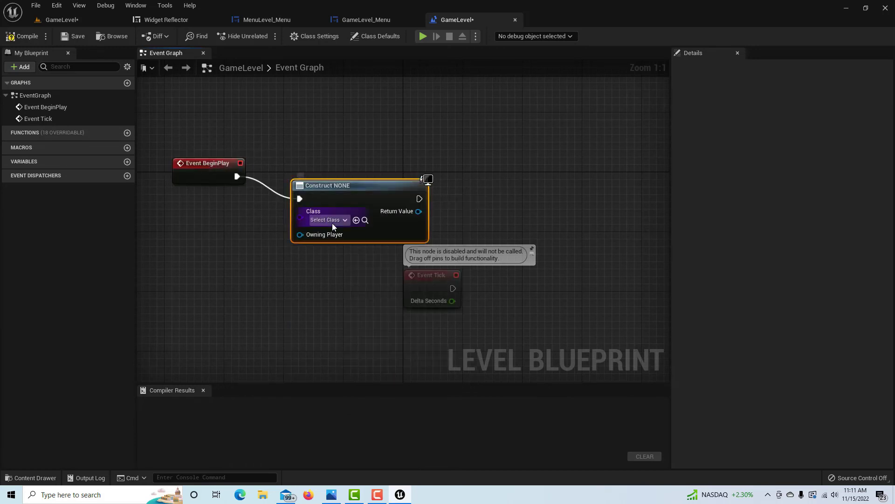
{"action": "left_click", "coordinate": [345, 220]}
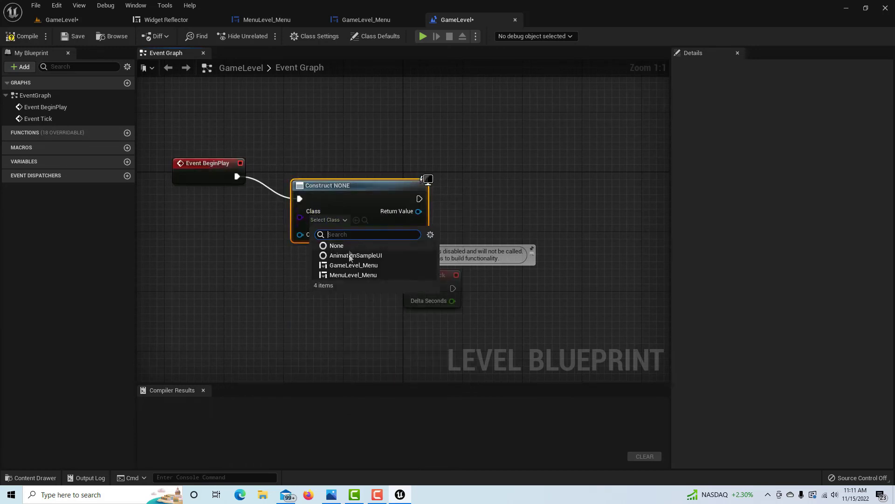
{"action": "left_click", "coordinate": [353, 265]}
{"action": "left_click", "coordinate": [353, 265]}
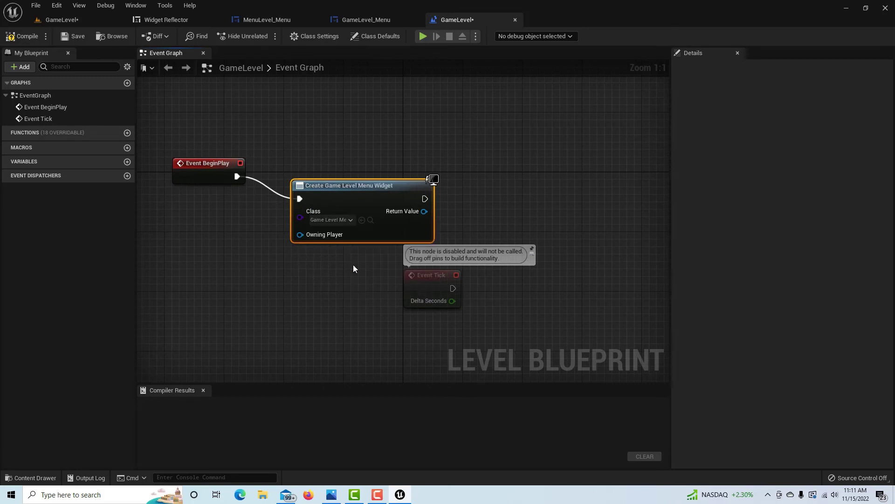
Step: Connect the created widget to an Add to Viewport node, then compile and save the Level Blueprint
{"action": "left_click_drag", "start_coordinate": [425, 198], "coordinate": [490, 198]}
{"action": "type", "text": "add t"}
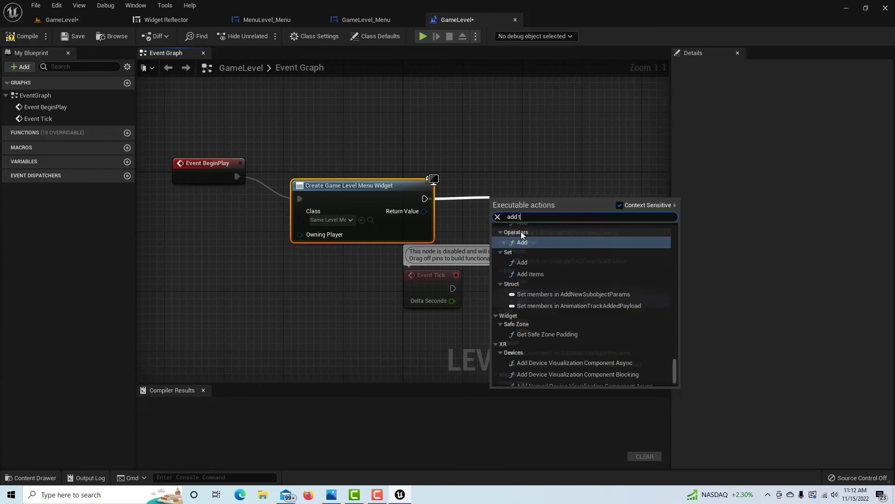
{"action": "type", "text": "o view"}
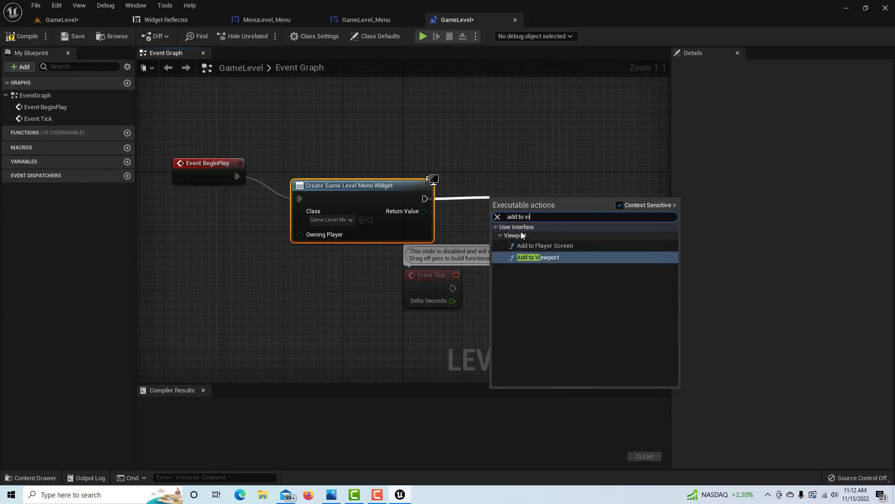
{"action": "left_click", "coordinate": [552, 260]}
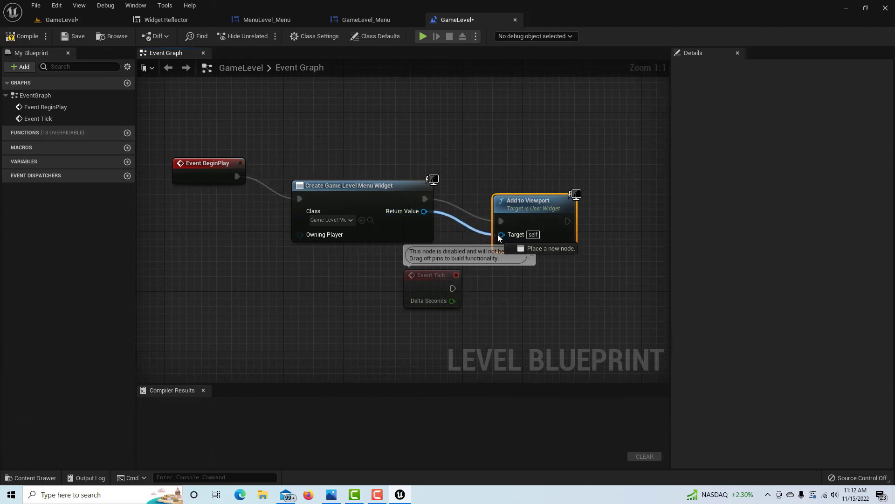
{"action": "left_click", "coordinate": [28, 37]}
{"action": "left_click", "coordinate": [67, 37]}
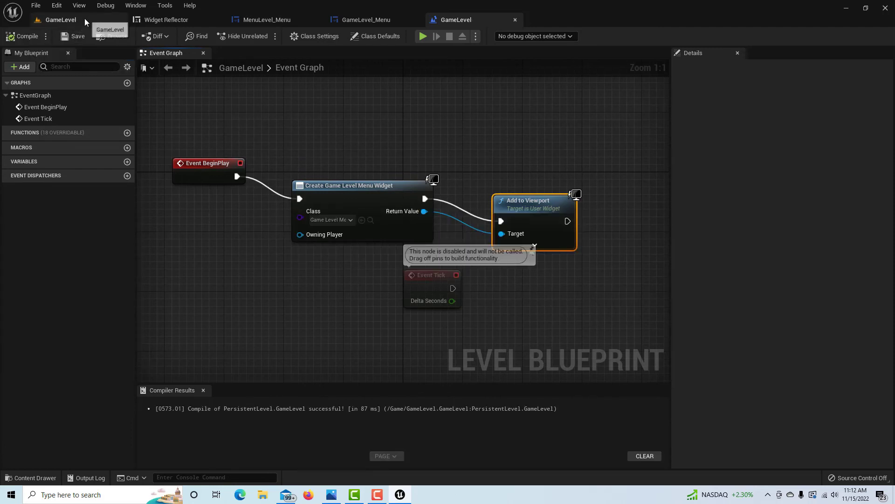
{"action": "left_click", "coordinate": [61, 19]}
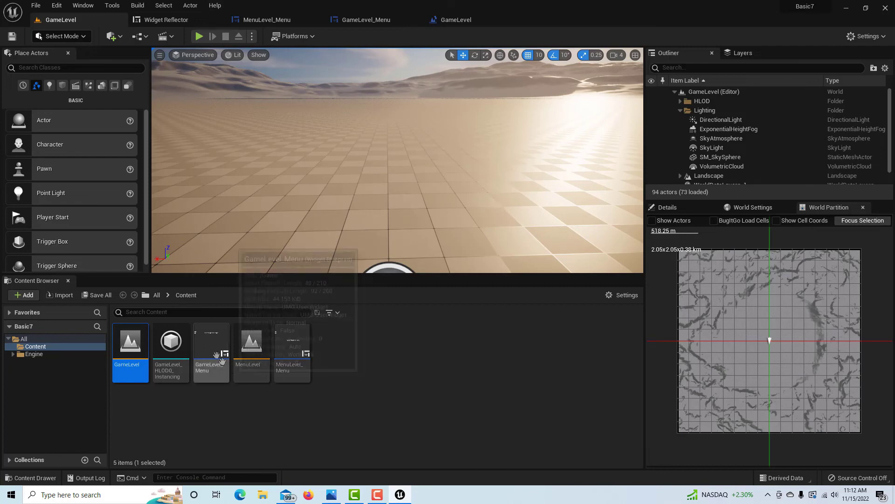
Step: Play from MenuLevel, press Start to reach GameLevel, free the mouse with Shift+F1, and press Return
{"action": "double_click", "coordinate": [256, 343]}
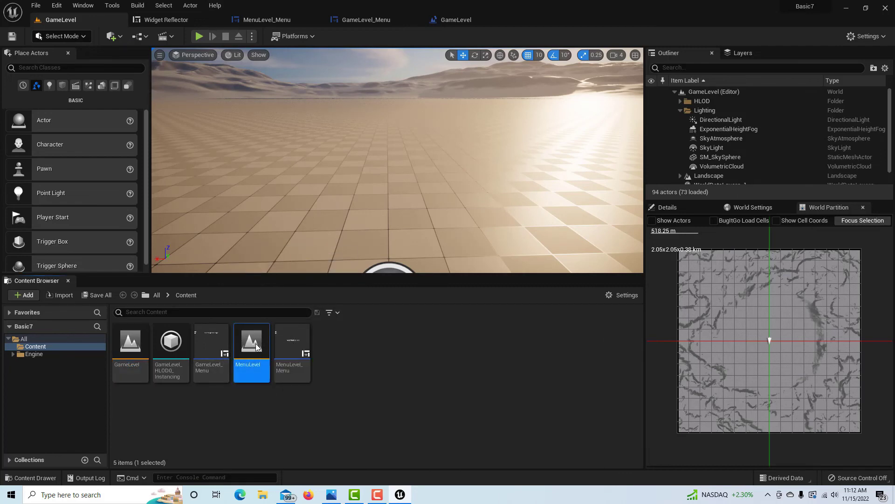
{"action": "left_click", "coordinate": [200, 36]}
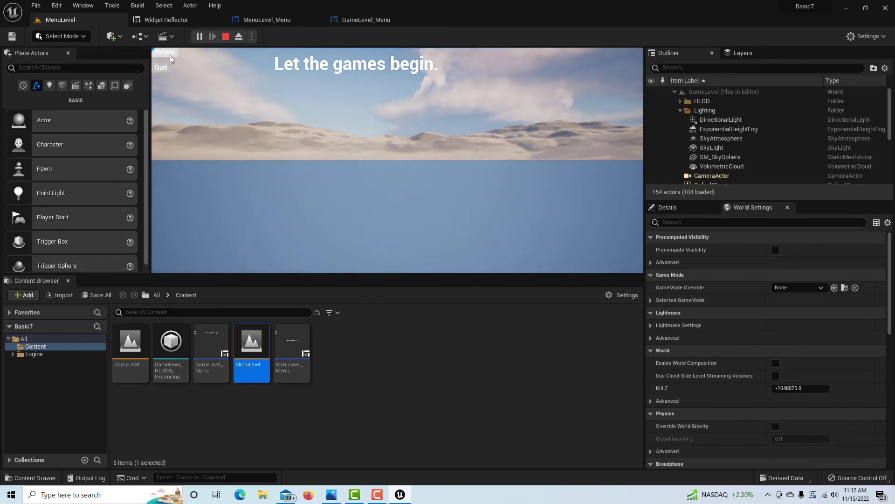
{"action": "left_click", "coordinate": [398, 226]}
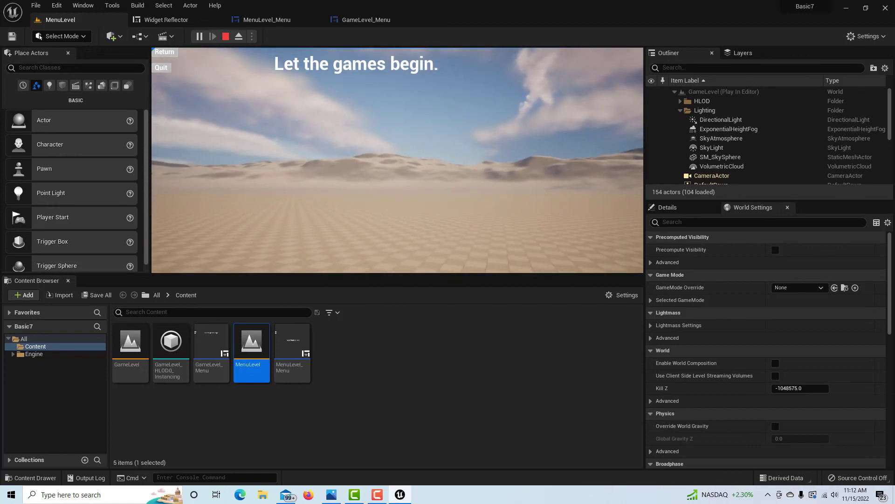
{"action": "key", "text": "shift+F1"}
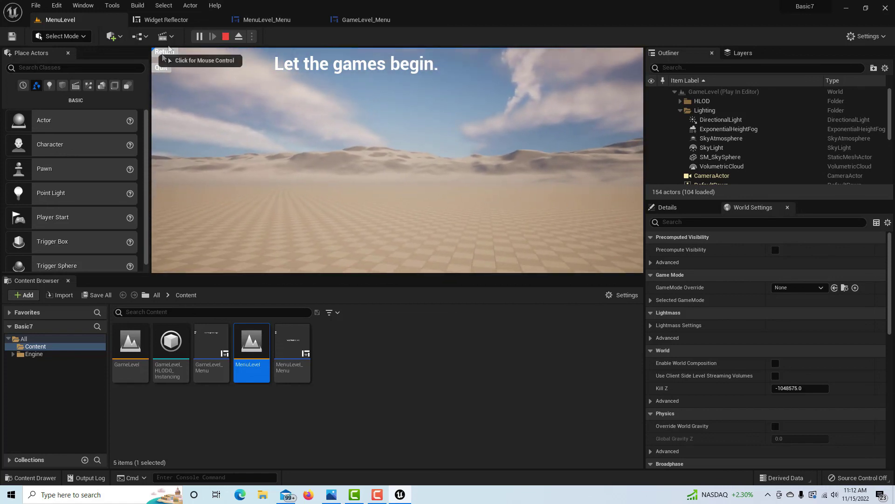
{"action": "left_click", "coordinate": [161, 52]}
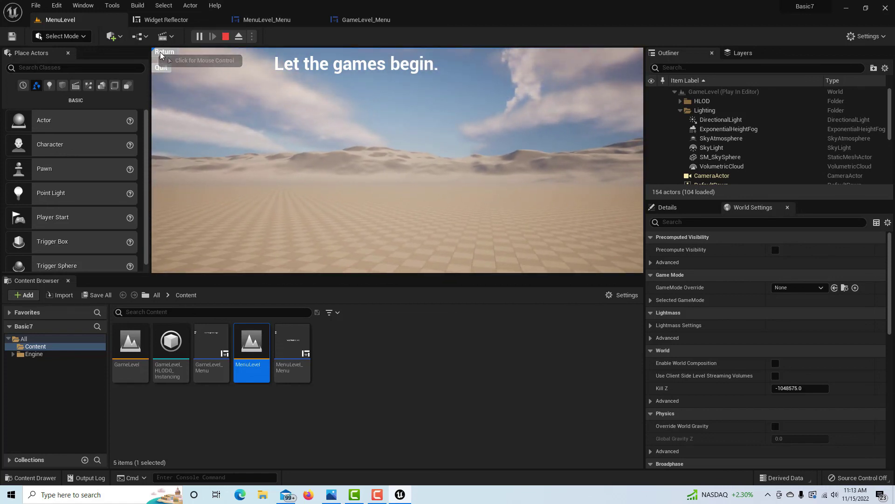